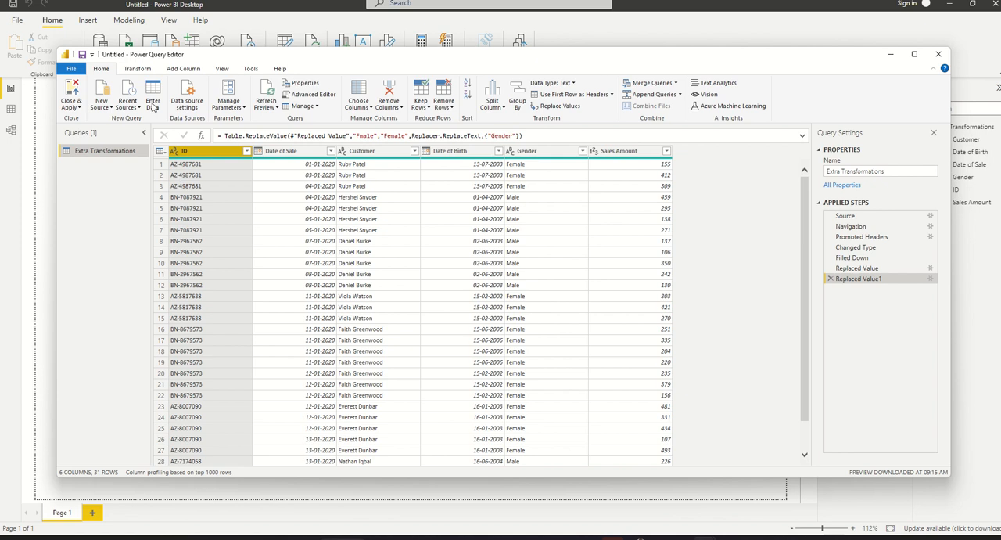
- Split the ID column by a custom hyphen (-) delimiter at each occurrence of the delimiter
click(136, 68)
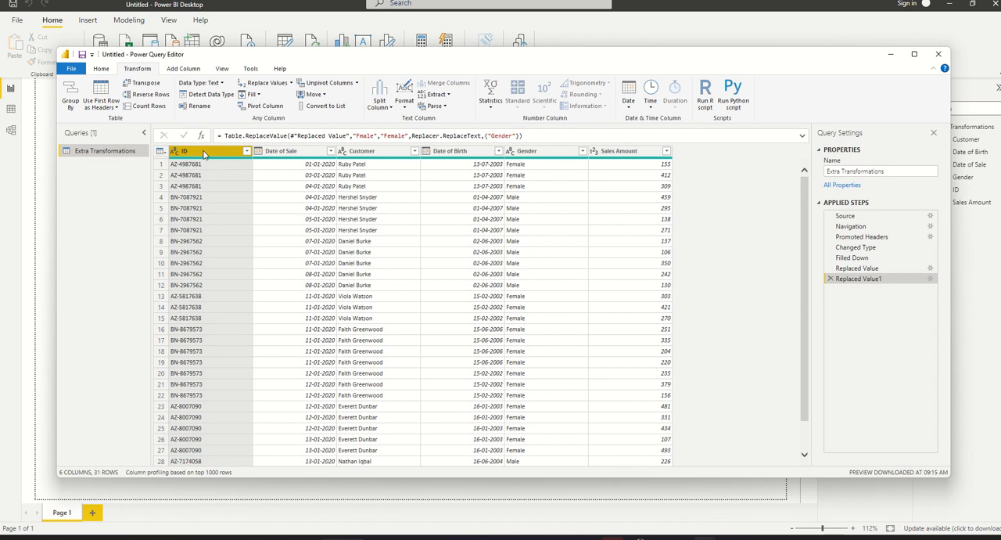
click(379, 104)
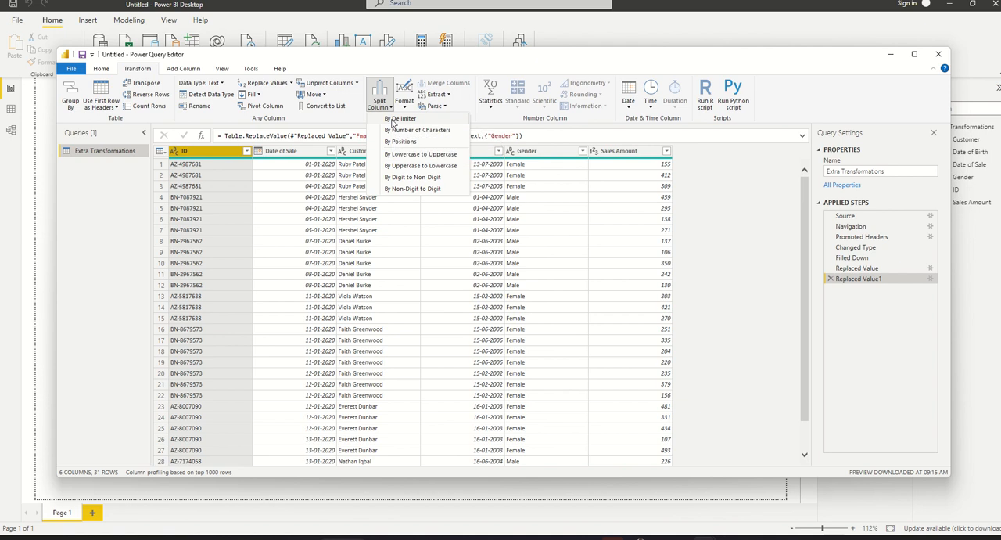
click(393, 120)
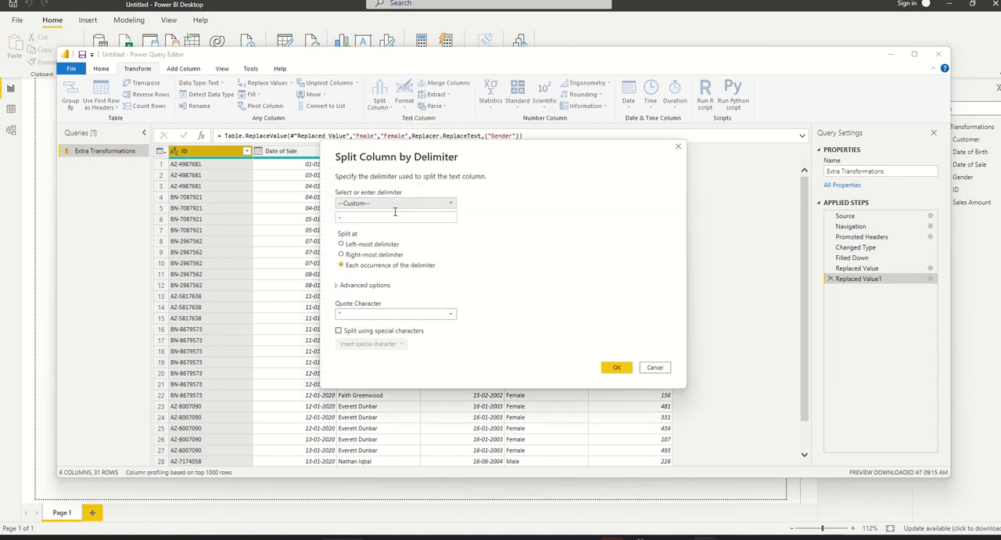
click(364, 204)
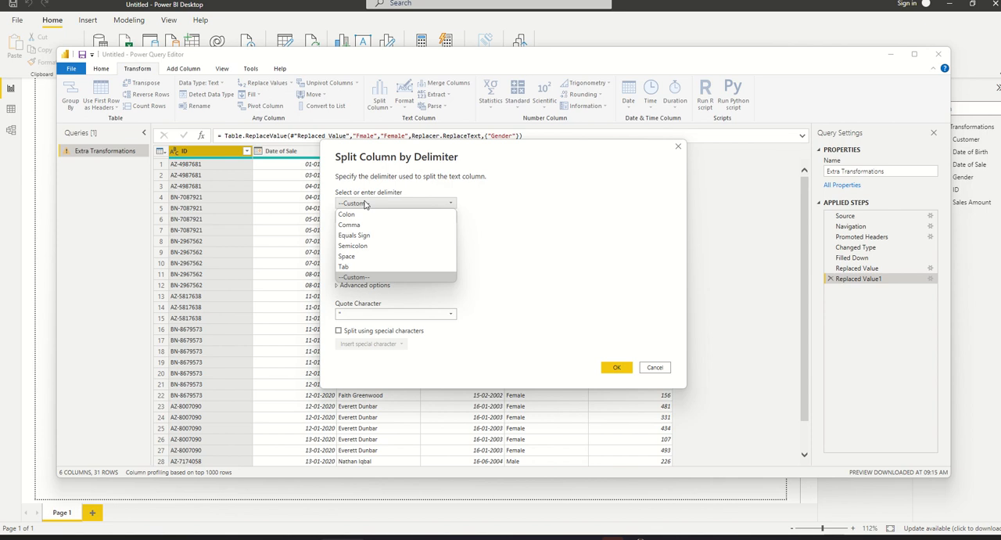
click(358, 278)
text(-)
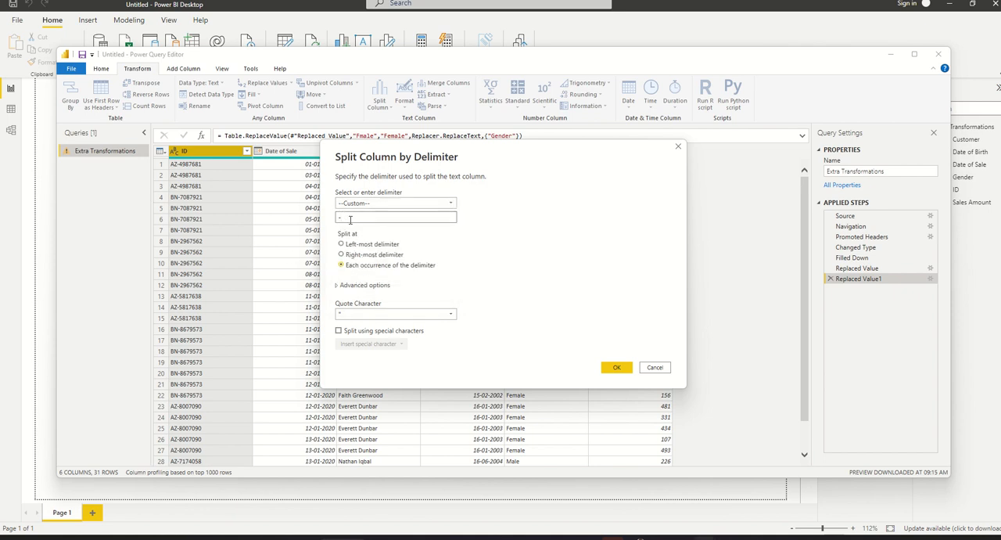
click(617, 367)
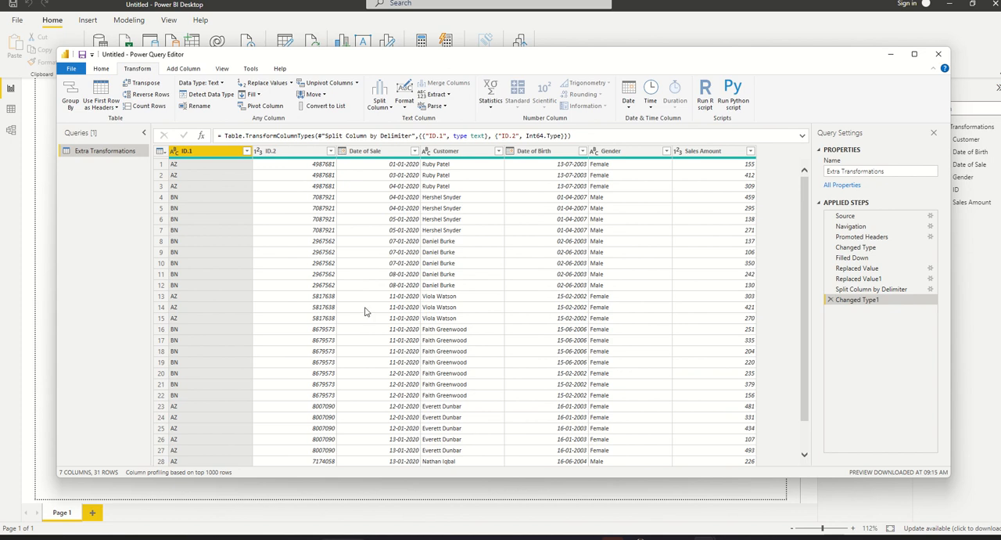
- Rename the ID.1 column as Store Id and the ID.2 column as Customer ID
double_click(198, 151)
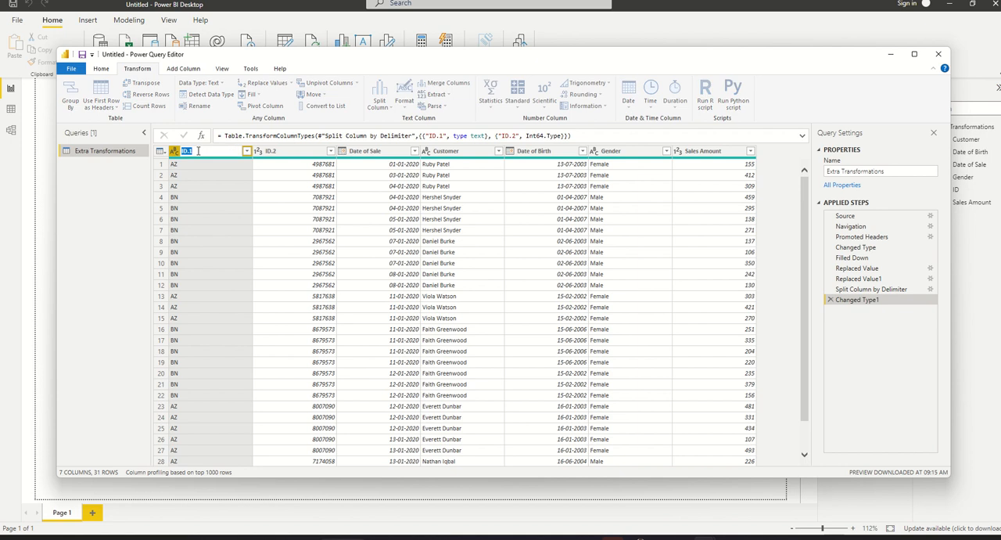
text(Store Id)
key(Return)
double_click(270, 151)
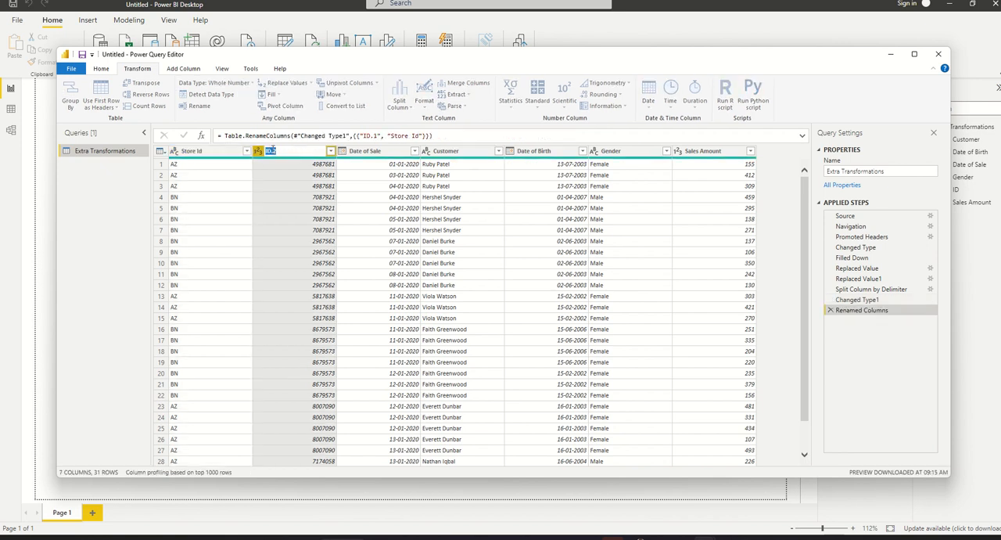
text(Customer I)
key(Return)
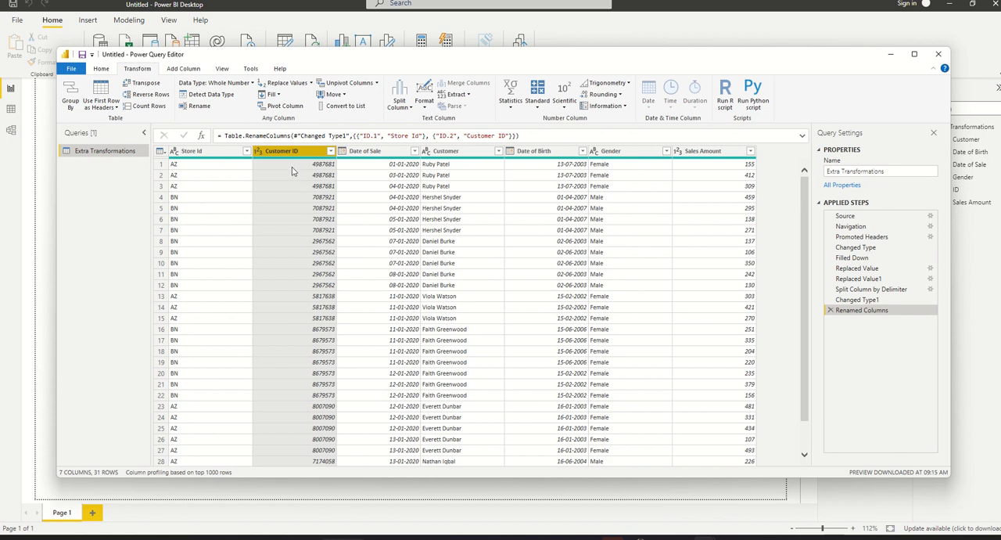
- Delete the Renamed Columns, Changed Type1 and Split Column by Delimiter steps from the query
click(831, 311)
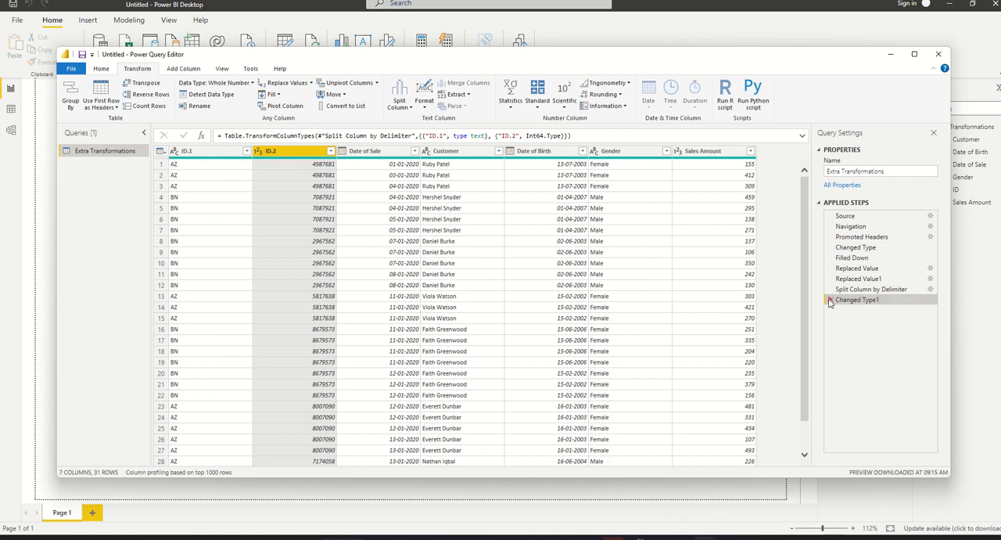
click(830, 301)
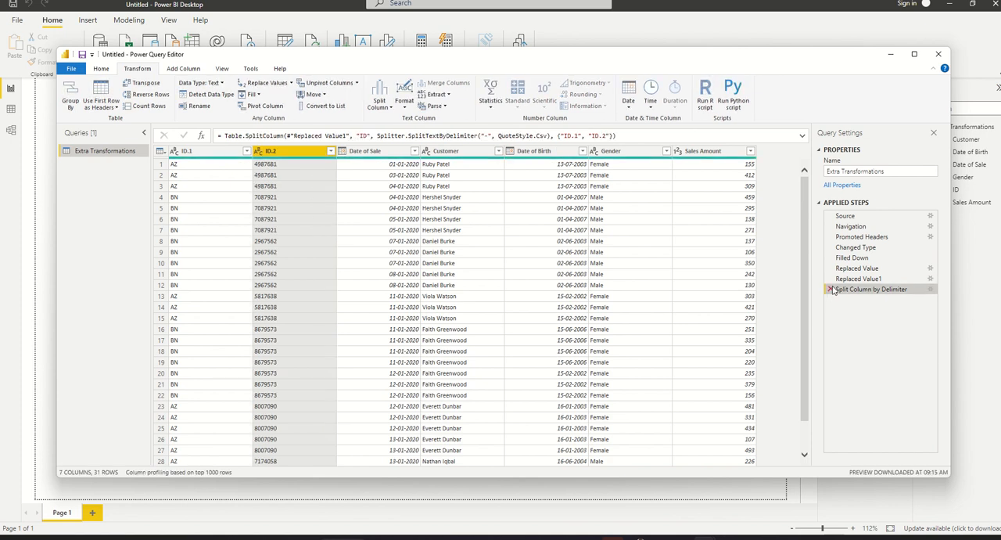
click(831, 289)
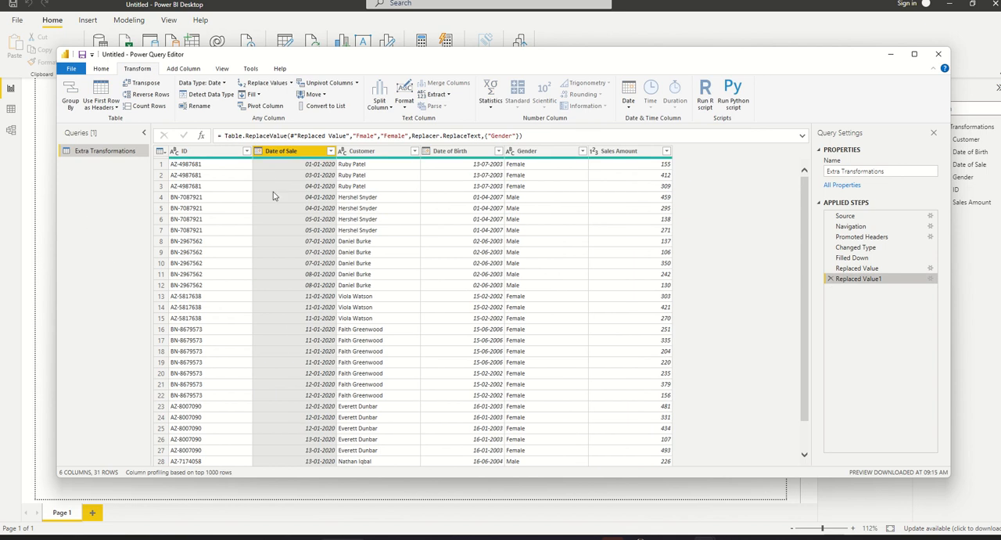
- Split the ID column by number of characters, repeatedly every 2 characters
click(179, 151)
click(176, 152)
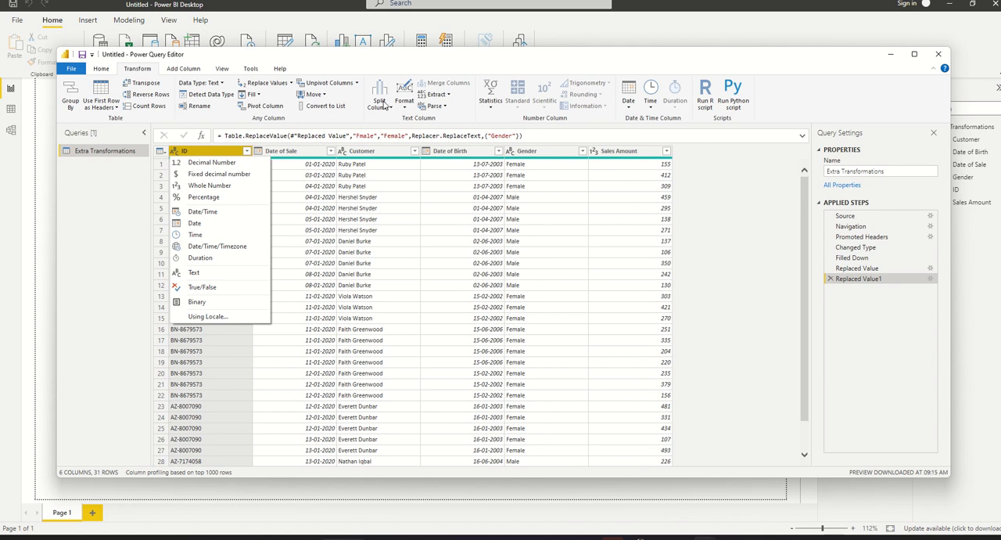
click(211, 354)
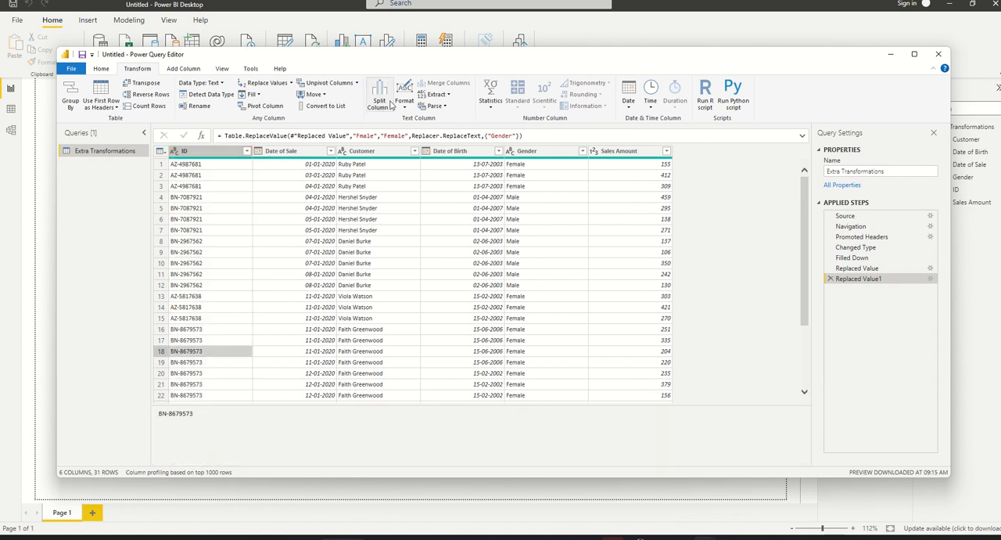
click(224, 151)
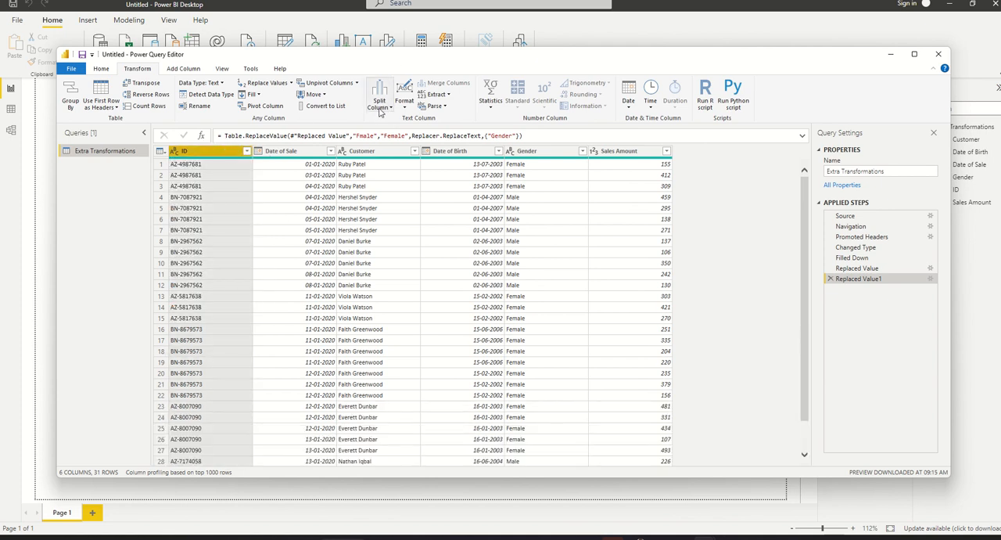
click(379, 104)
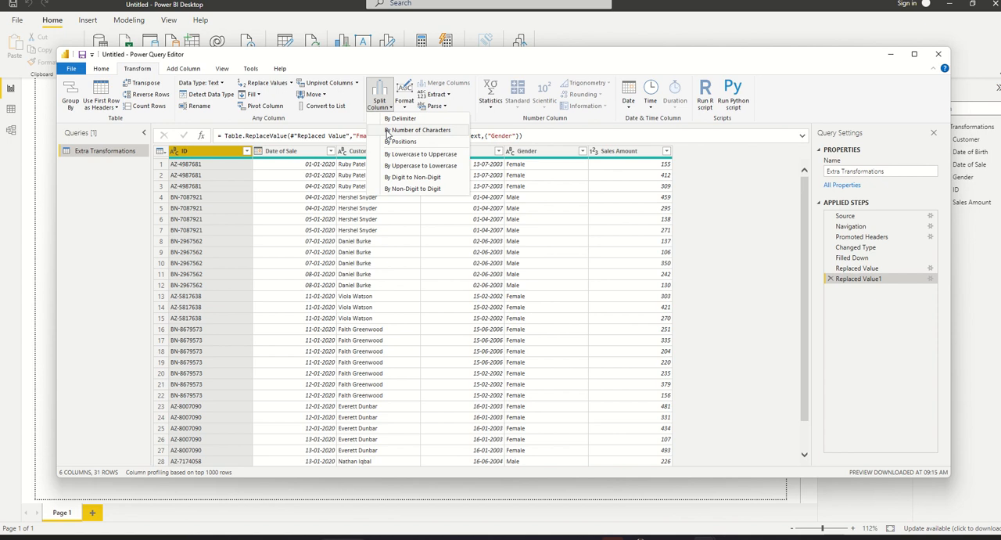
click(420, 129)
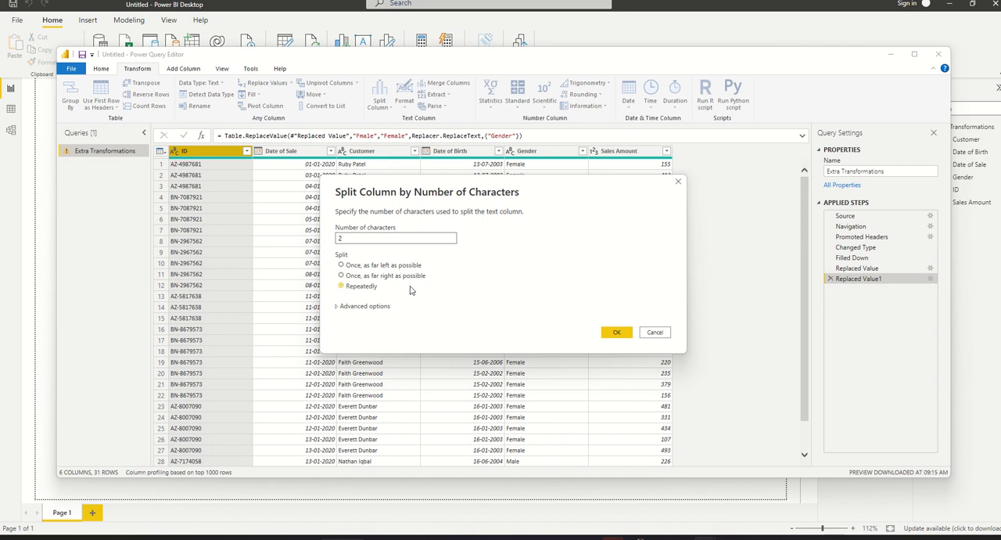
click(618, 332)
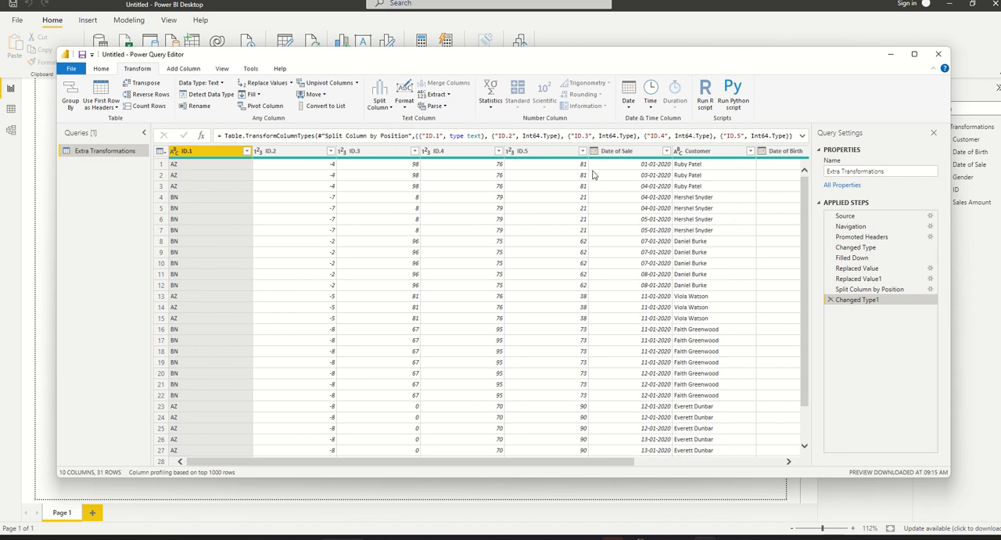
- Delete the Changed Type1 step and set the ID column's repeated split to 3 characters
click(831, 299)
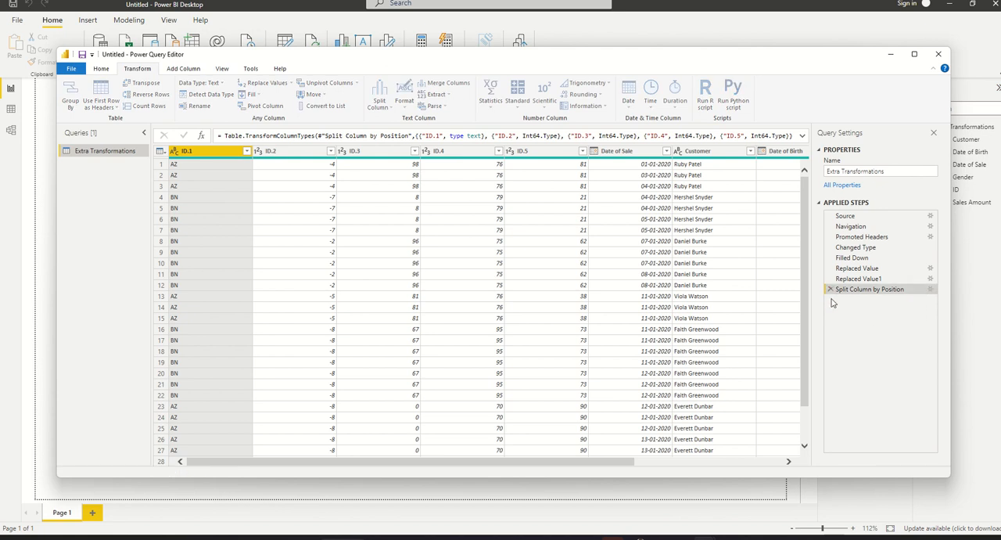
click(931, 290)
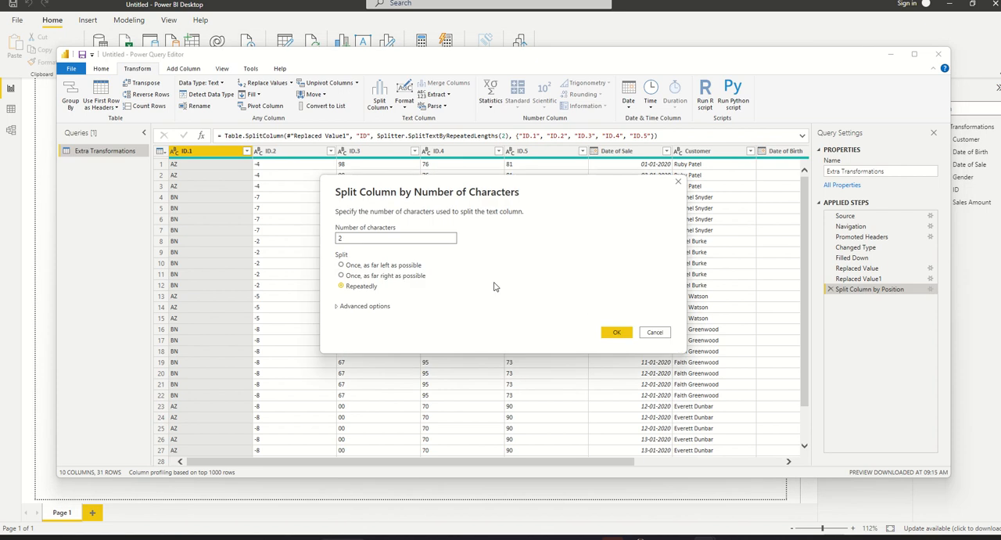
text(3)
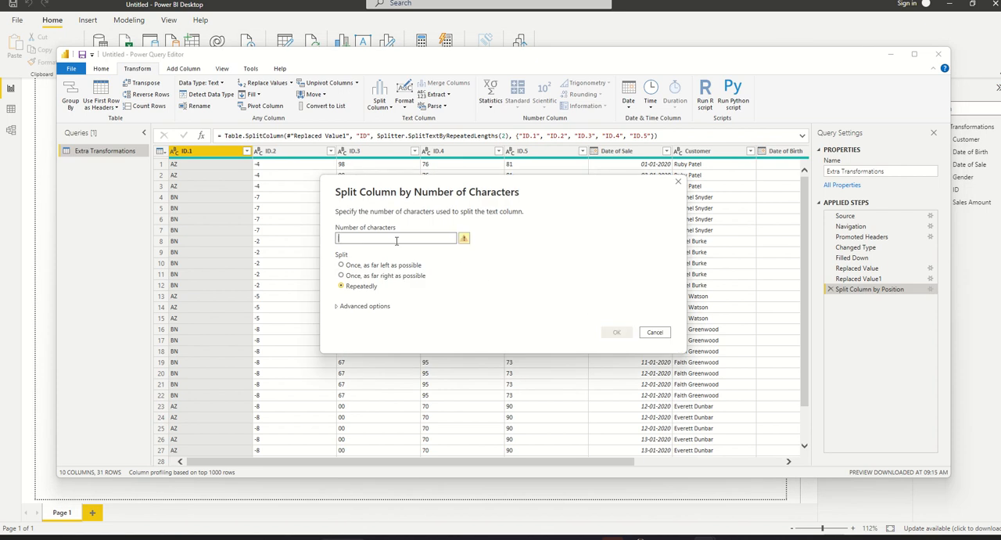
click(622, 335)
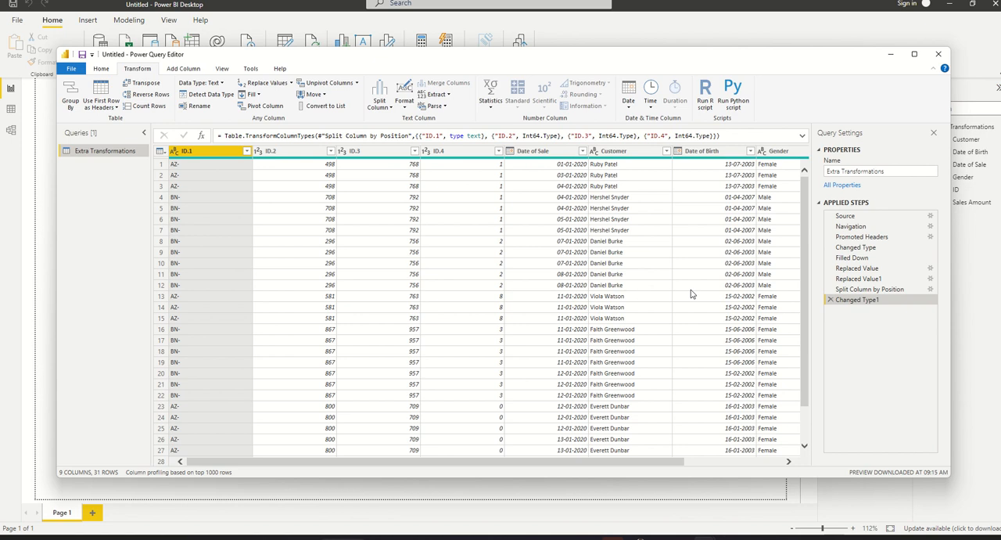
- Delete the Changed Type1 and Split Column by Position steps to restore the single ID column
click(830, 300)
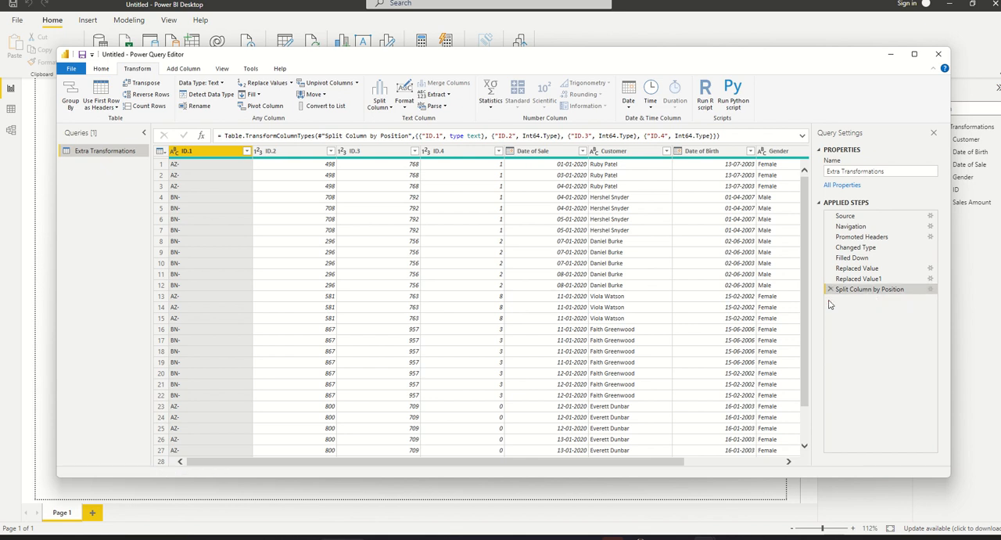
click(830, 289)
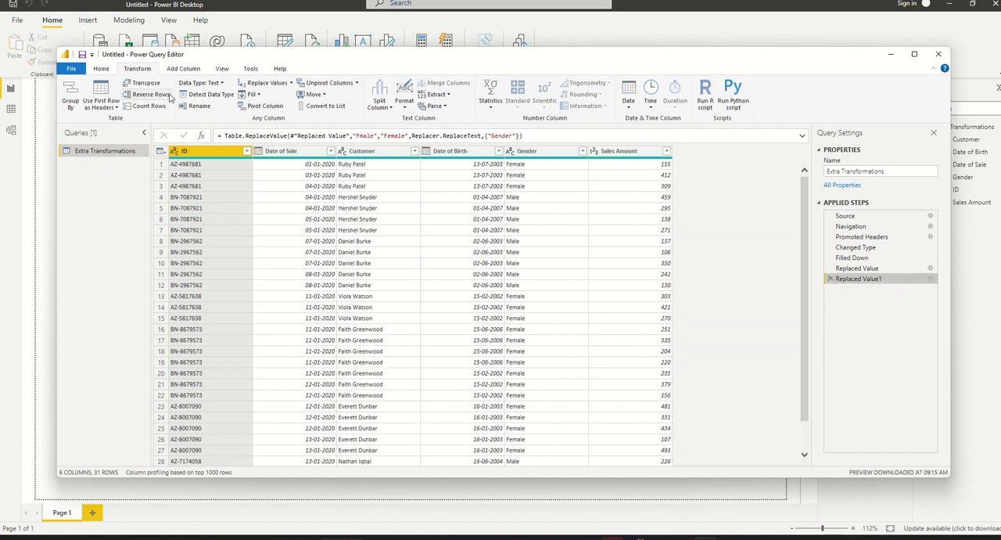
click(404, 105)
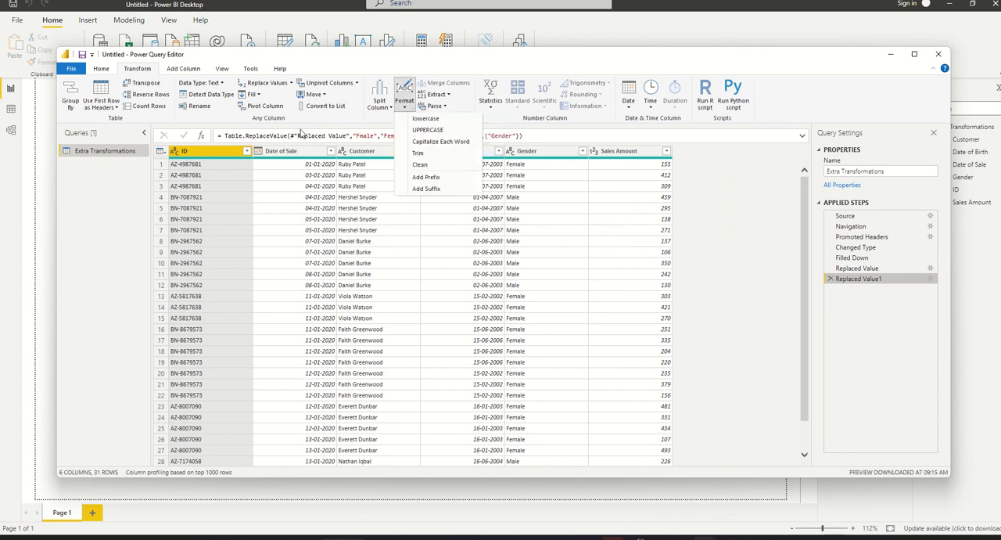
click(138, 70)
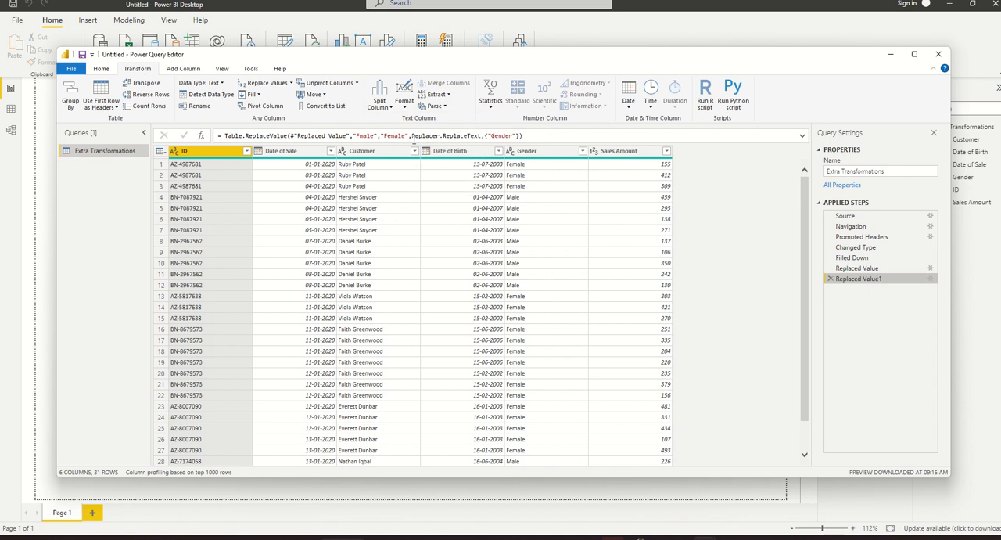
- Split the ID column by positions, using positions 0, 2
click(380, 104)
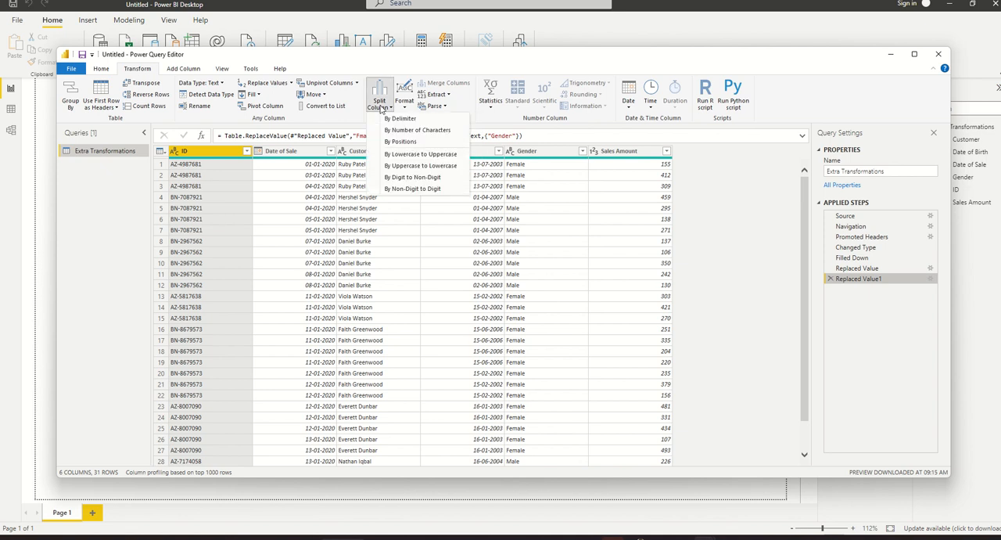
click(400, 142)
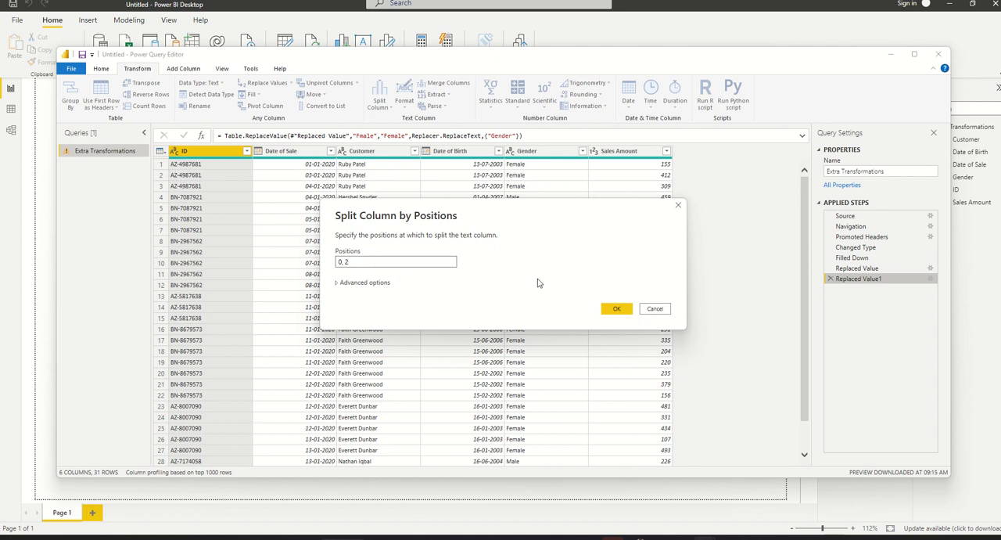
click(616, 312)
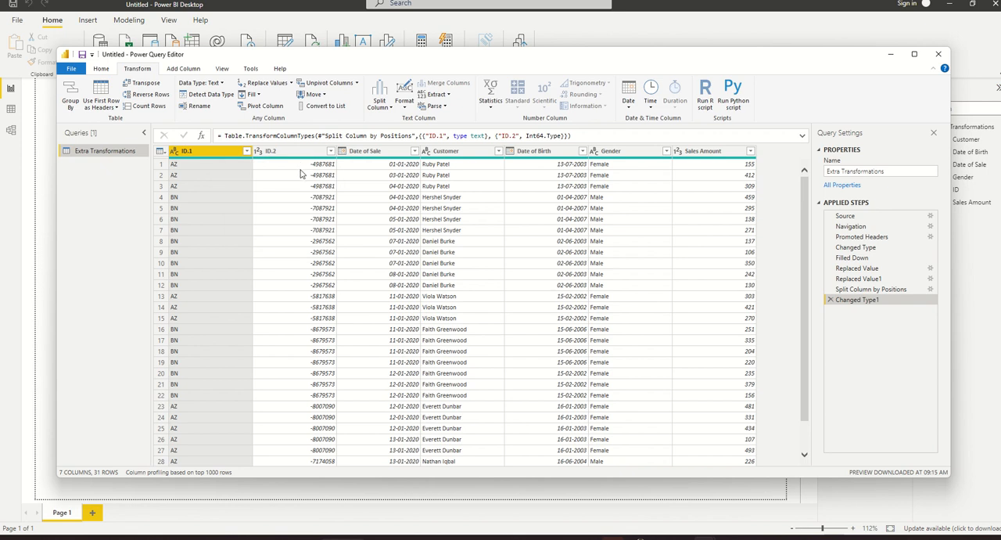
- Delete the Changed Type1 and Split Column by Positions steps from the query
click(831, 300)
click(831, 289)
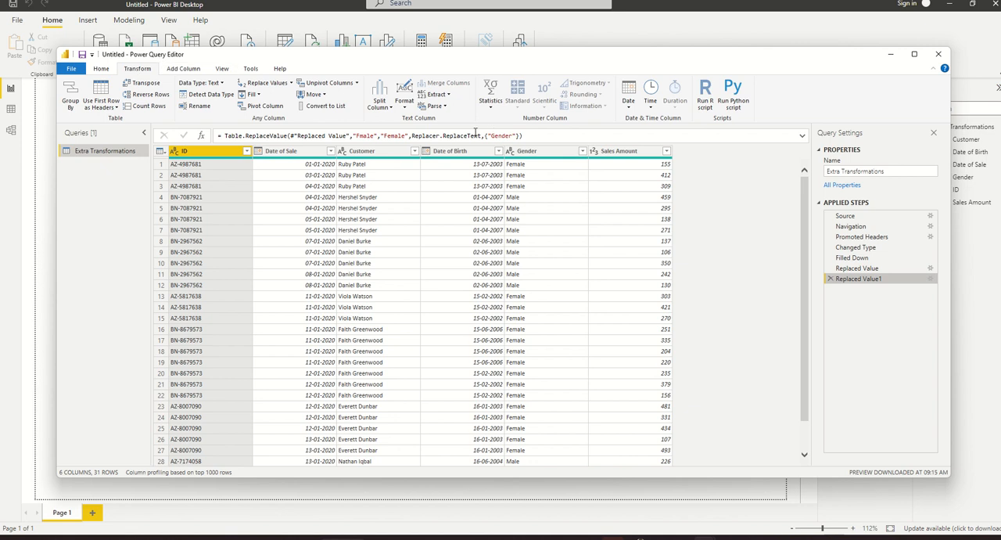
- Split the Customer column by the transition from lowercase to uppercase
click(380, 109)
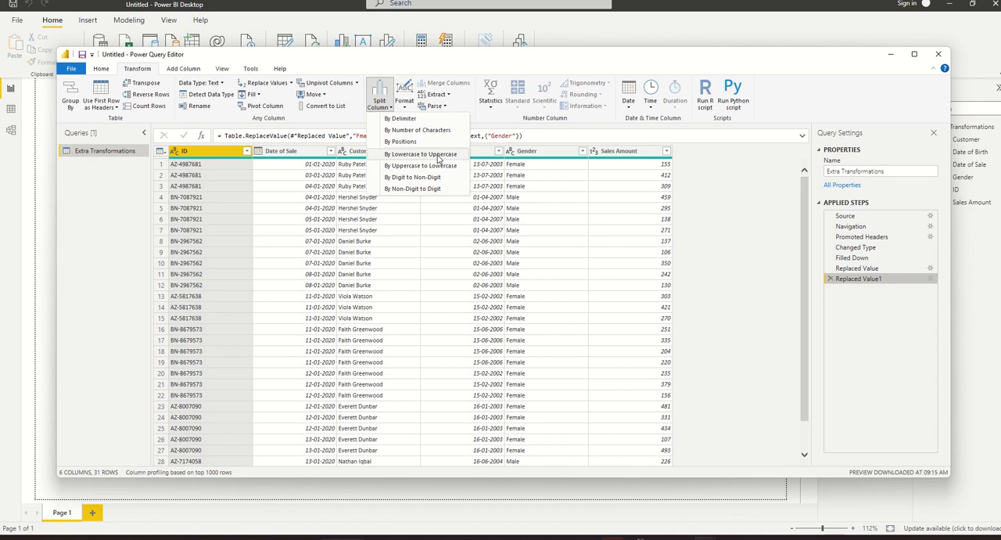
click(349, 230)
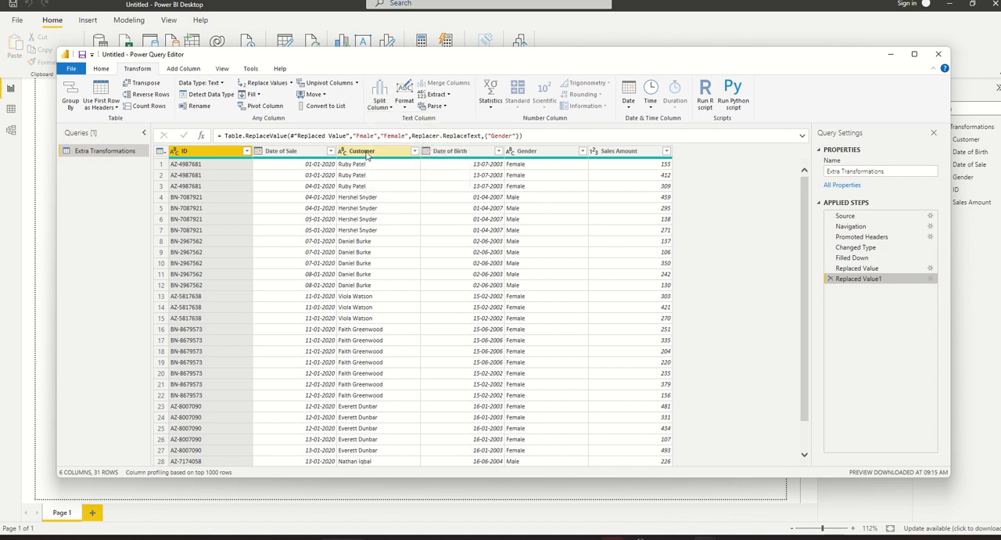
click(367, 155)
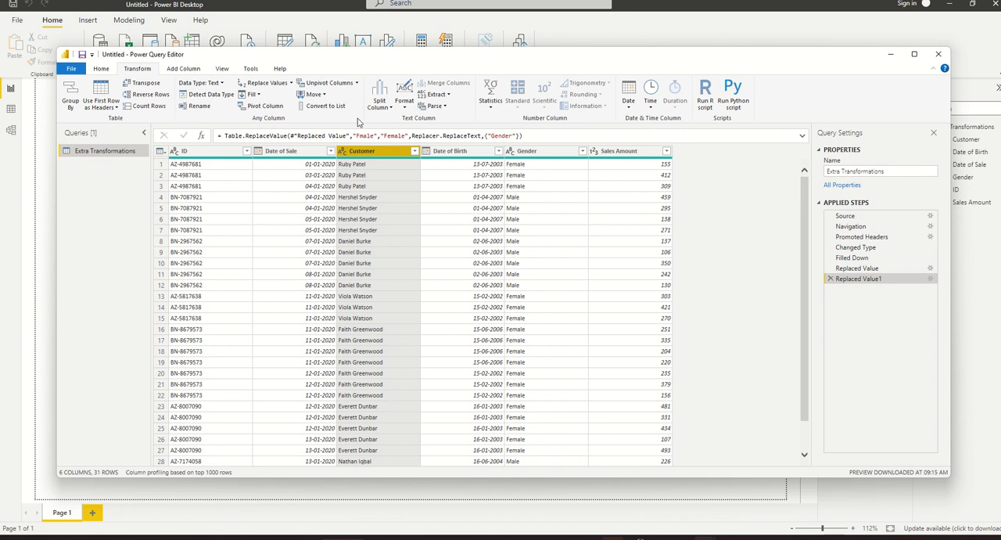
click(385, 107)
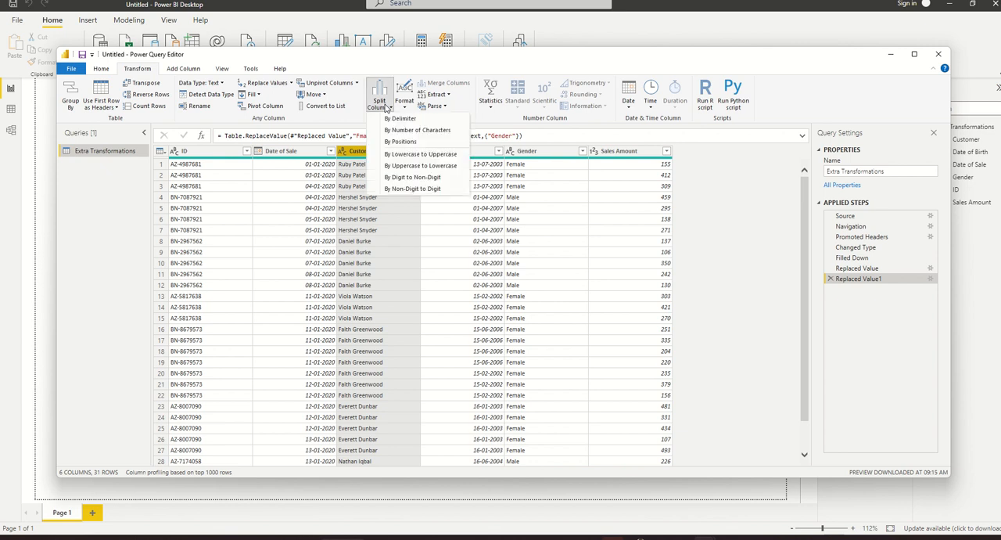
click(408, 156)
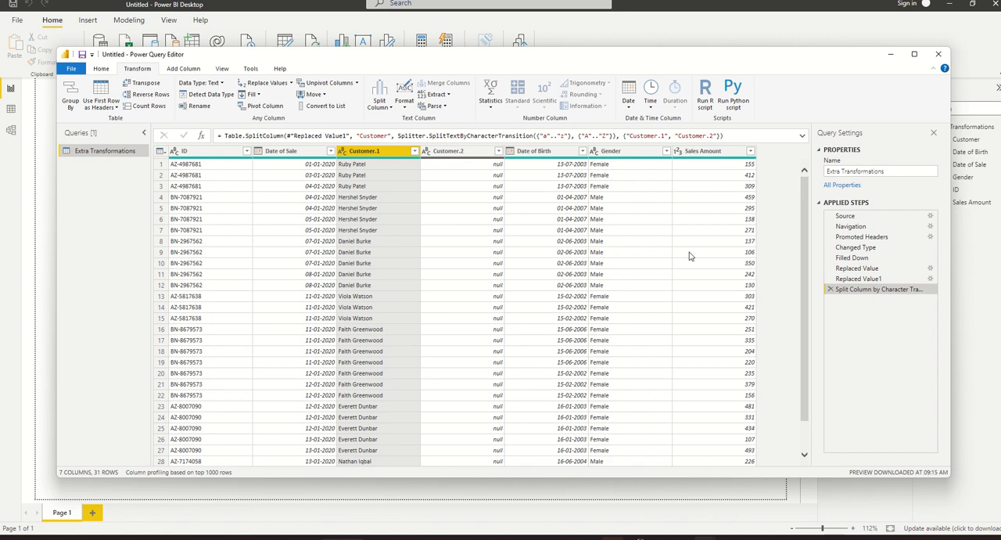
click(415, 155)
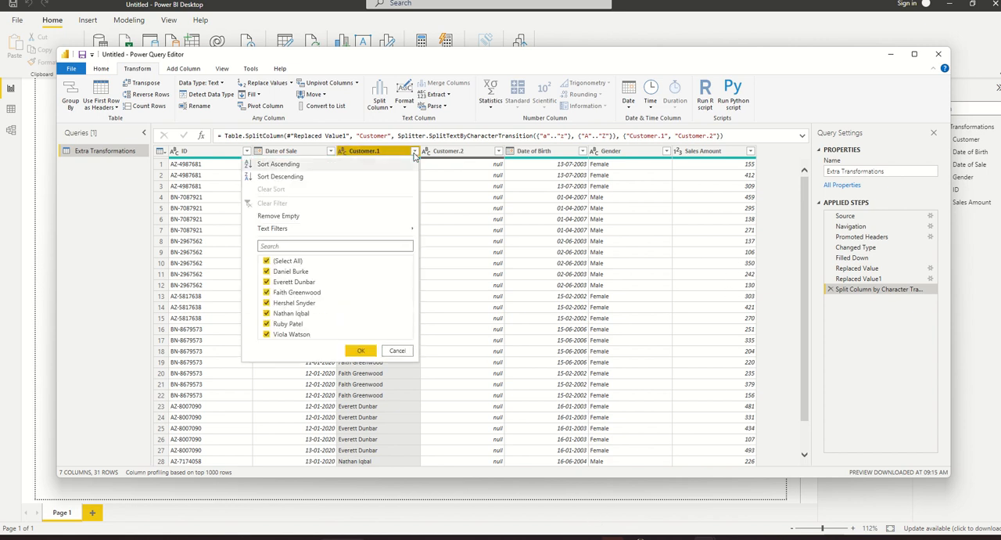
click(415, 154)
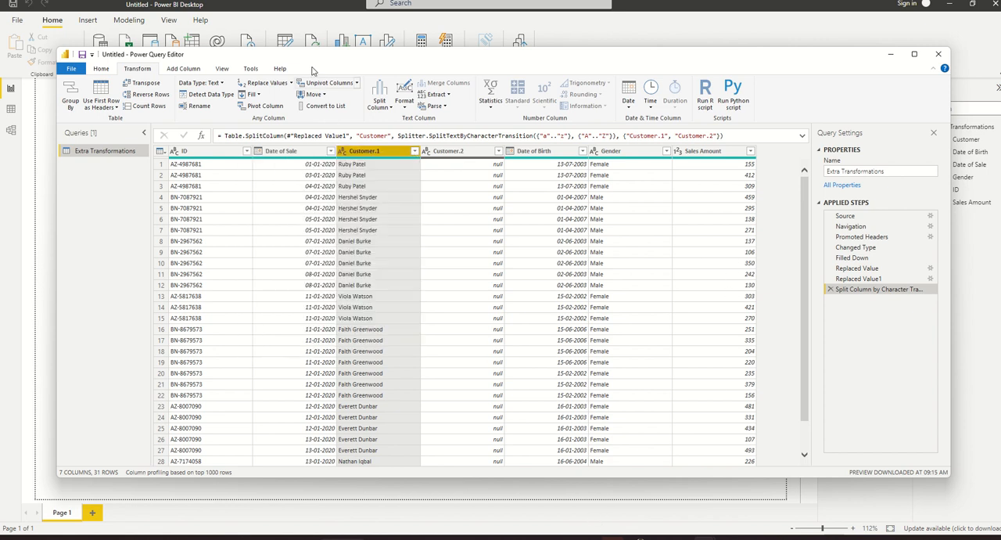
mouse_move(383, 3)
click(444, 11)
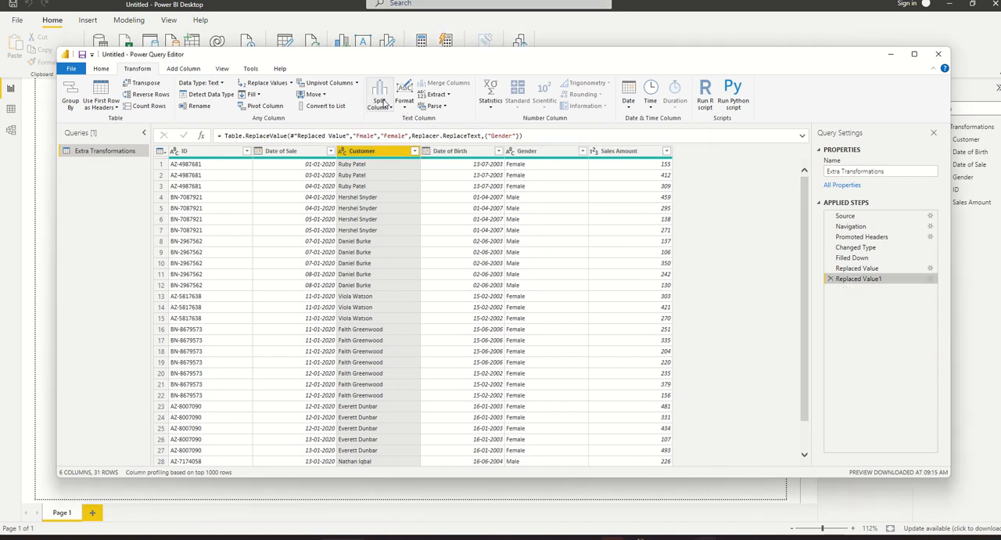
- Split the Customer column by the transition from uppercase to lowercase, and delete the resulting Split Column by Character Transition step
click(379, 106)
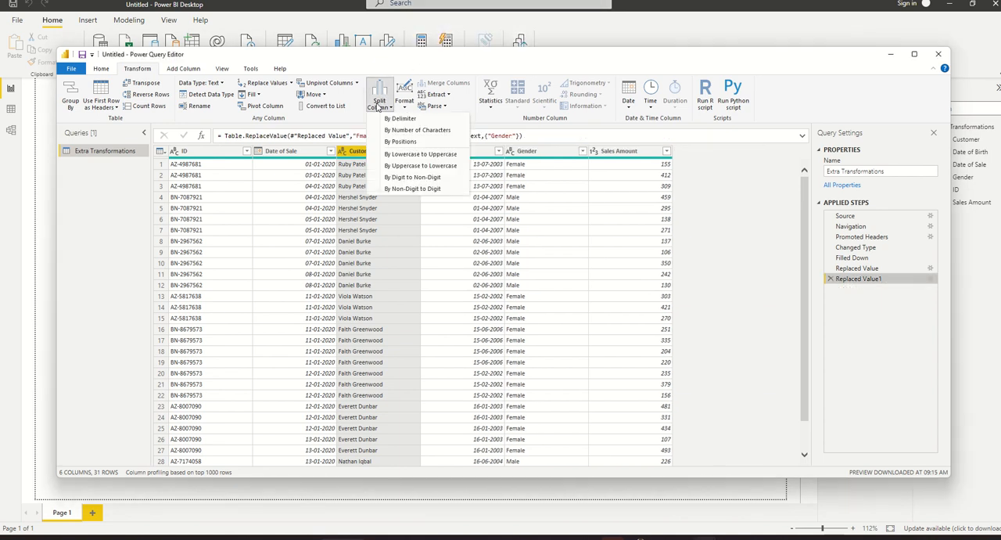
click(404, 167)
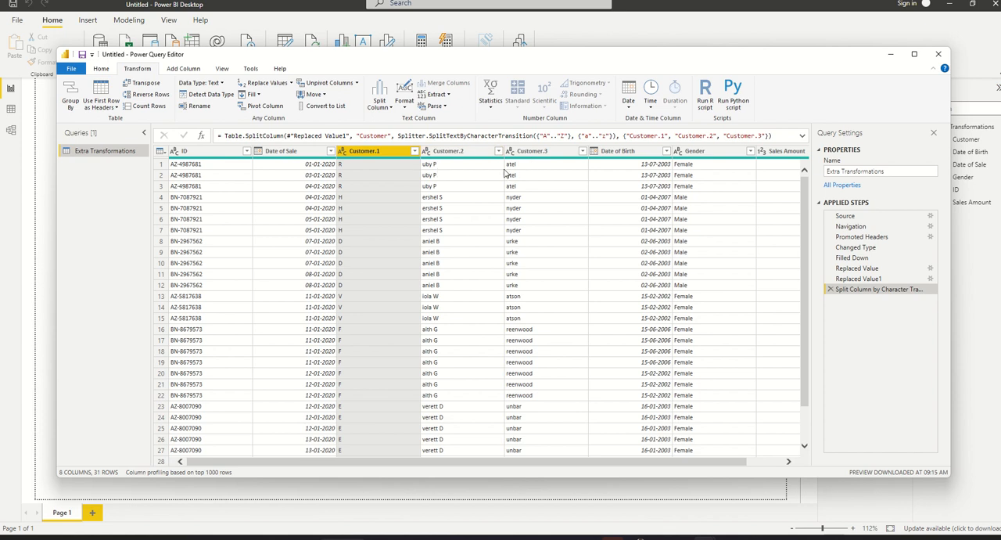
click(831, 289)
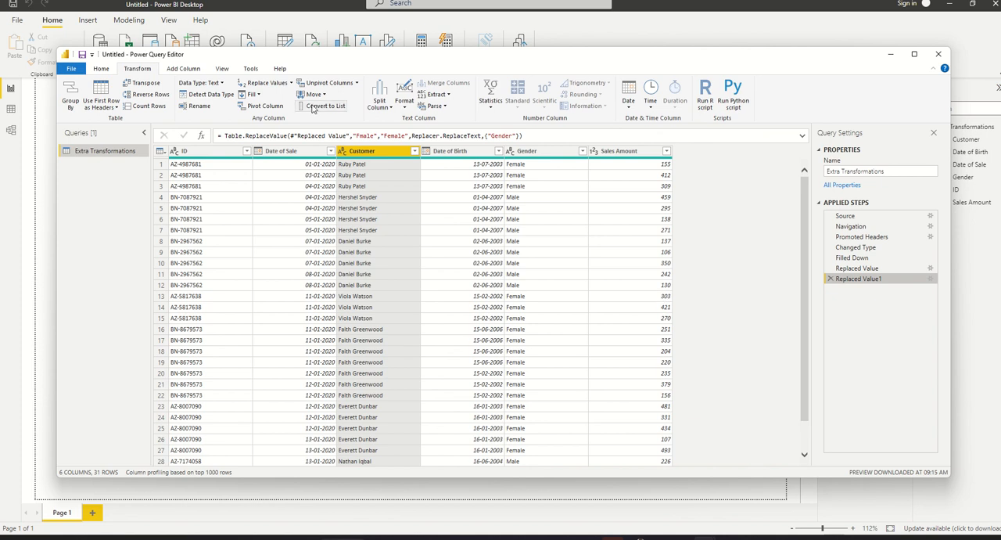
- Split the ID column by the transition from non-digit to digit, and delete the resulting Split Column by Character Transition step
click(378, 103)
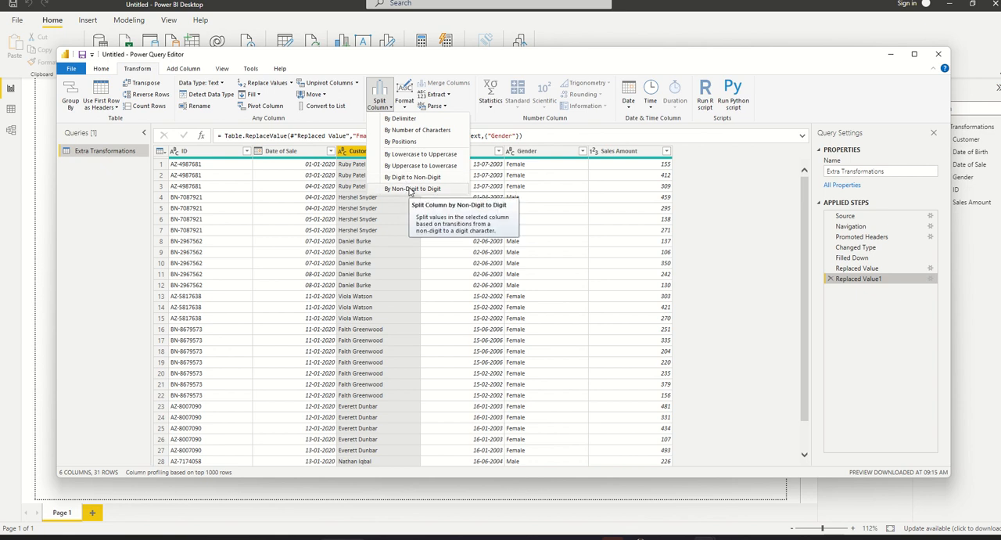
click(216, 155)
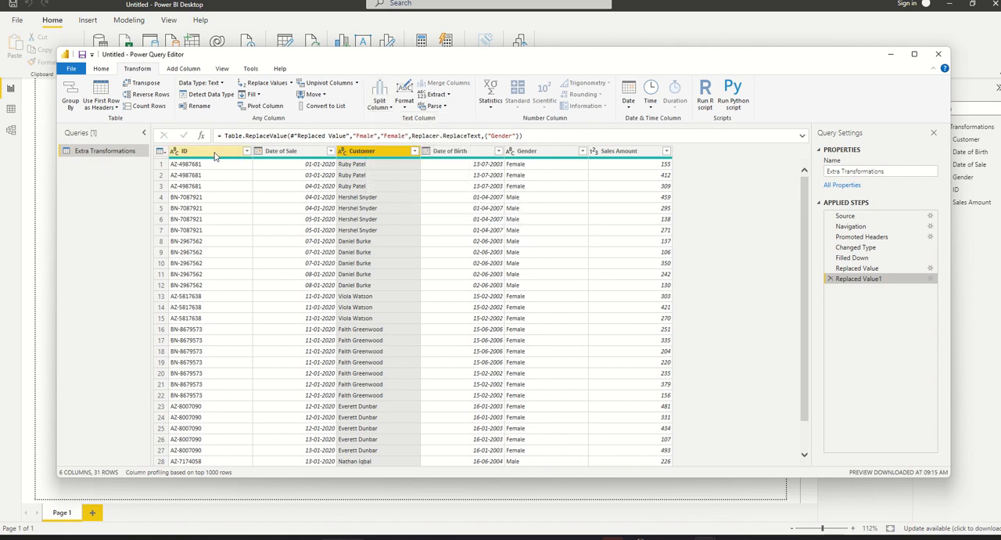
click(199, 154)
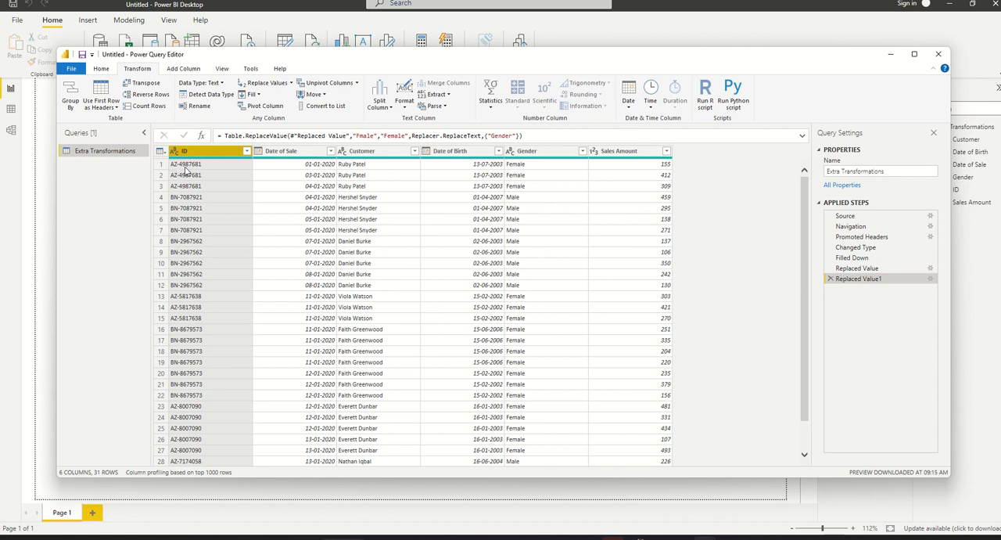
click(381, 102)
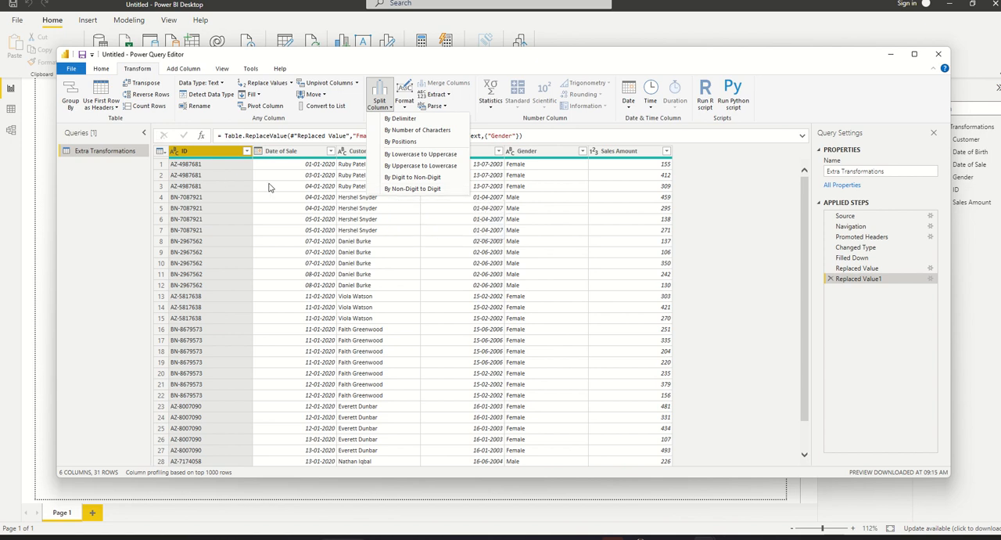
click(398, 188)
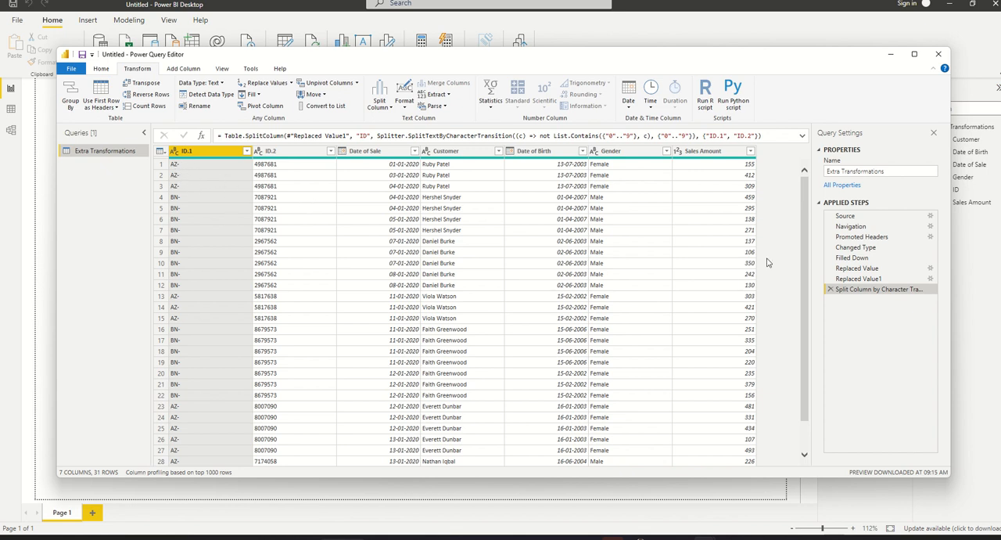
click(830, 289)
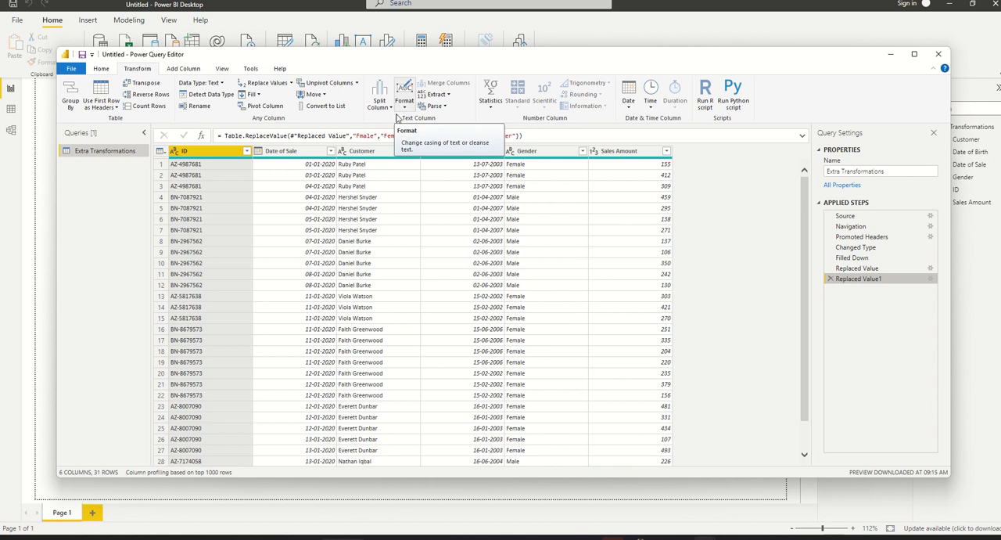
- Select the Customer column and look over its text Format options and the commands for adding columns
click(361, 152)
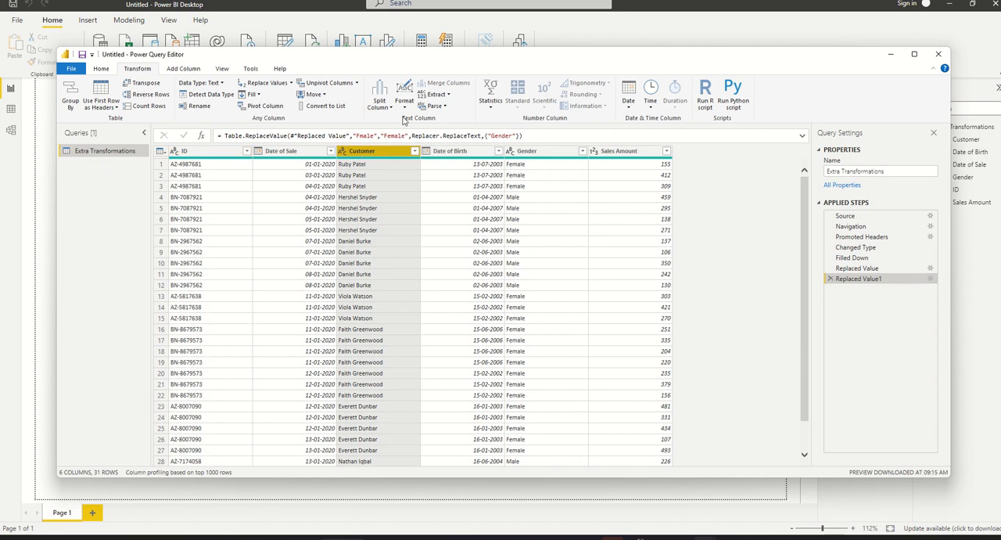
click(405, 102)
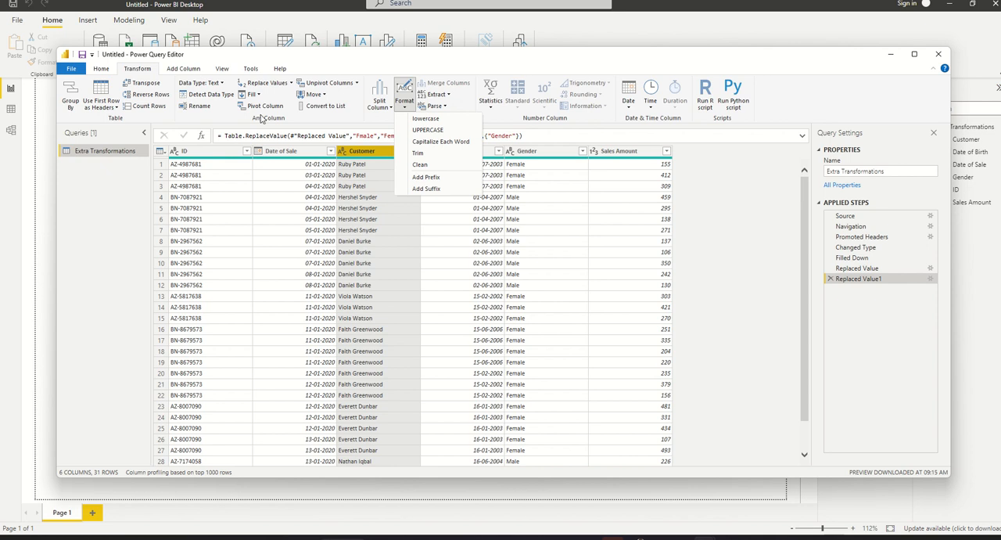
click(348, 180)
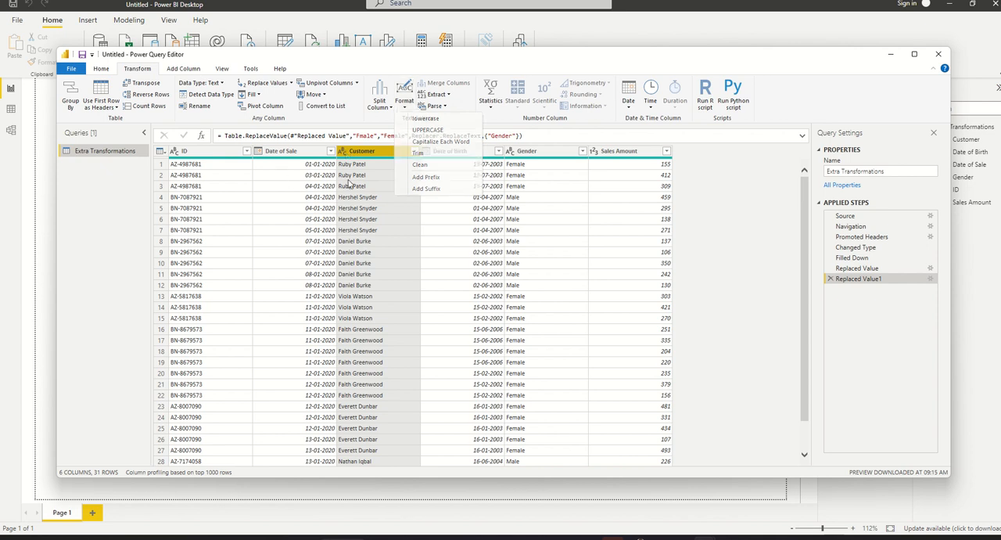
click(184, 70)
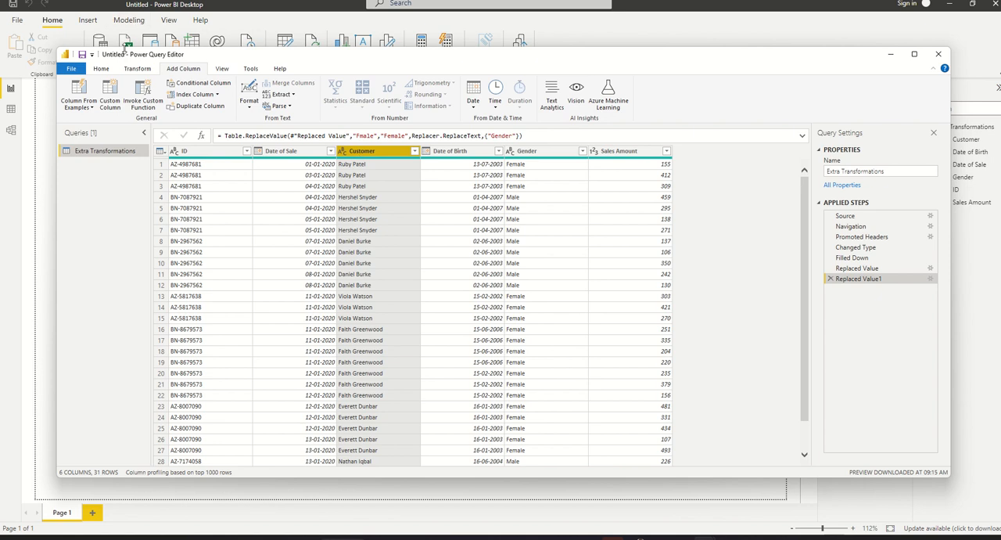
click(144, 71)
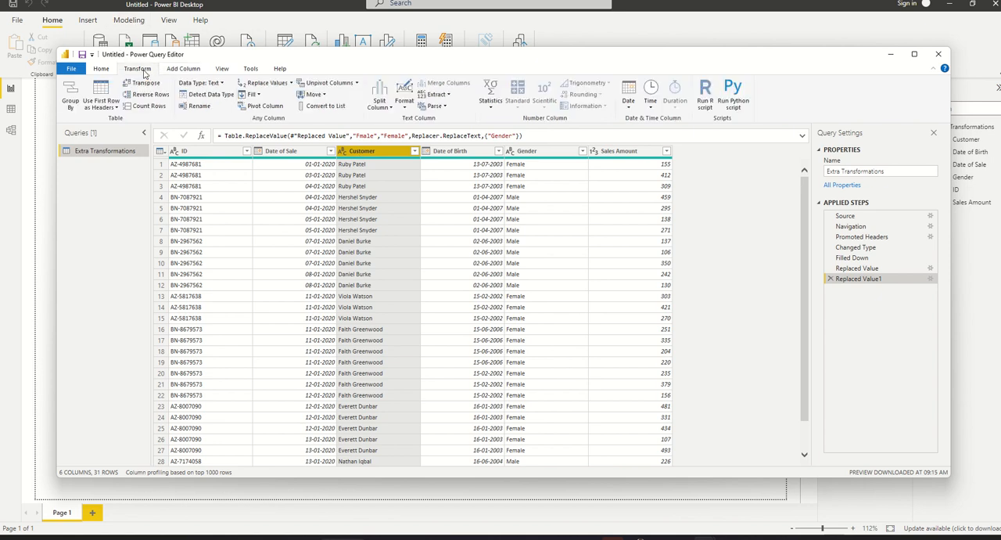
mouse_move(405, 2)
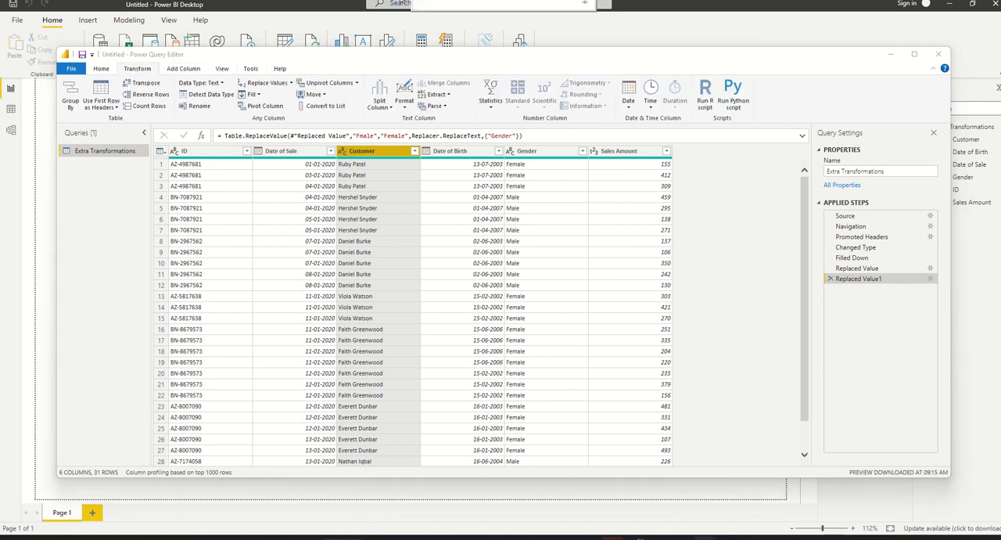
click(431, 17)
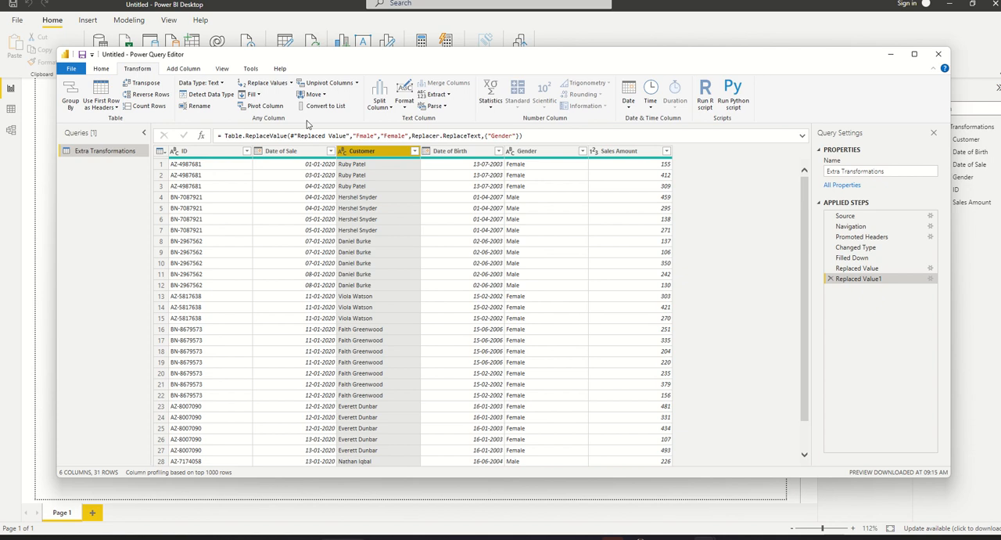
- Format the Customer column's text as lowercase and add a further transformation to UPPERCASE
click(402, 106)
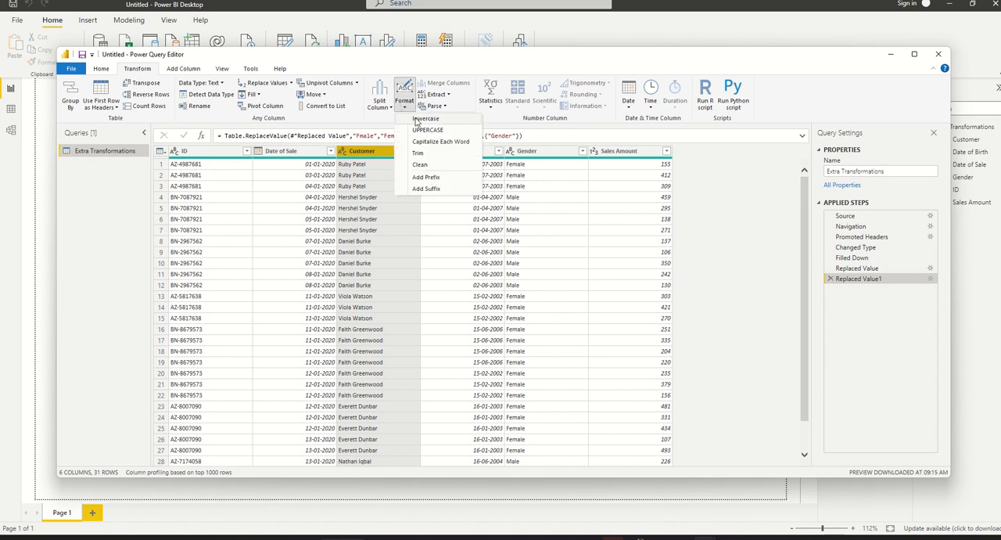
click(417, 119)
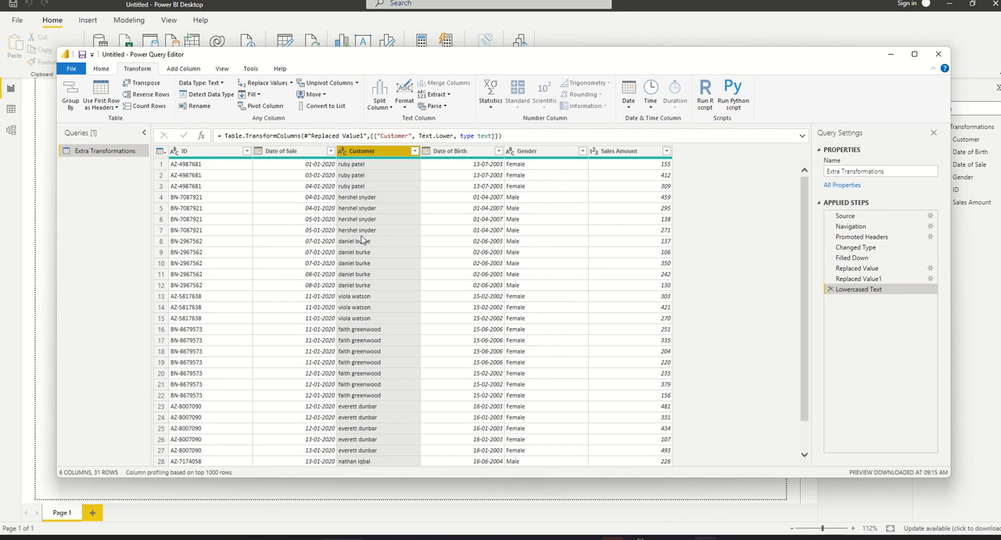
click(407, 108)
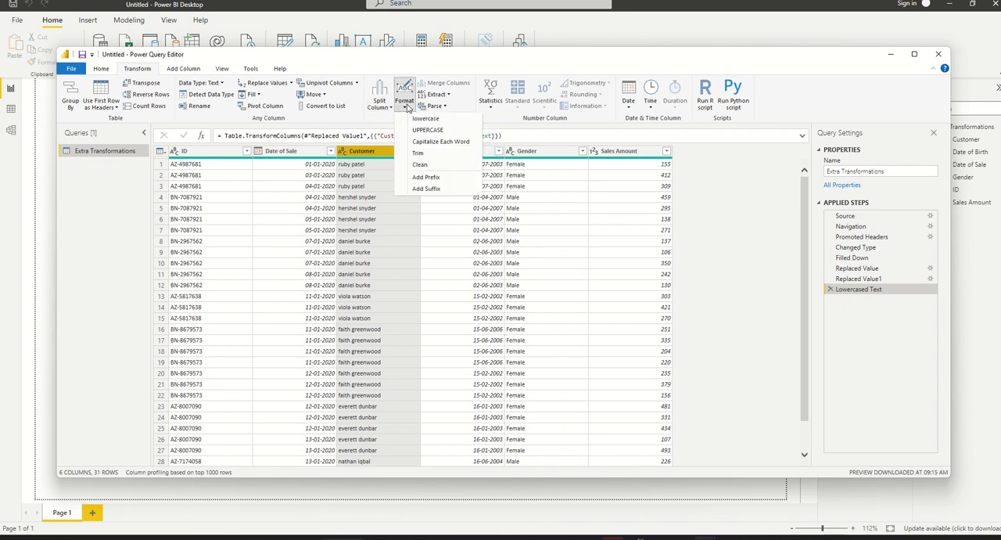
click(422, 129)
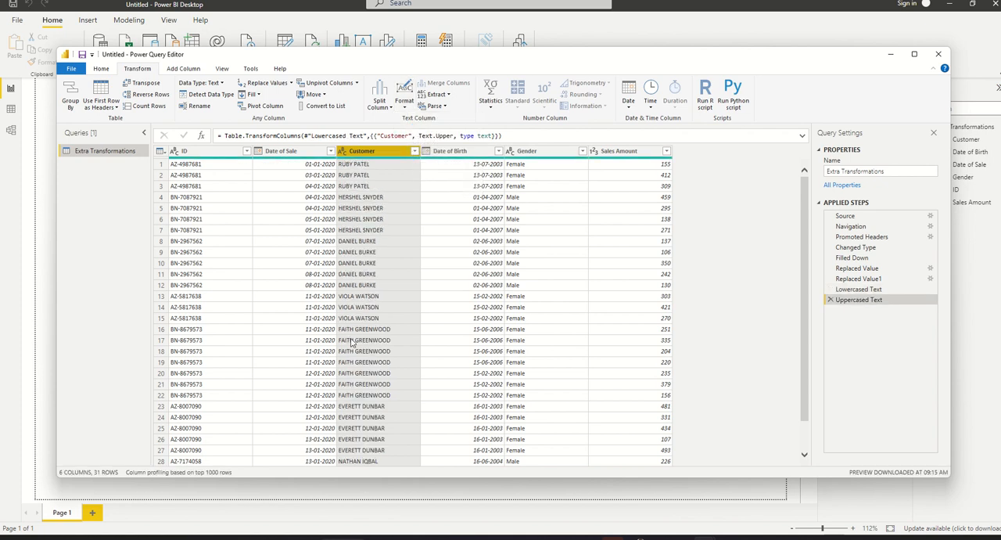
- Capitalize each word in the Customer column
click(406, 108)
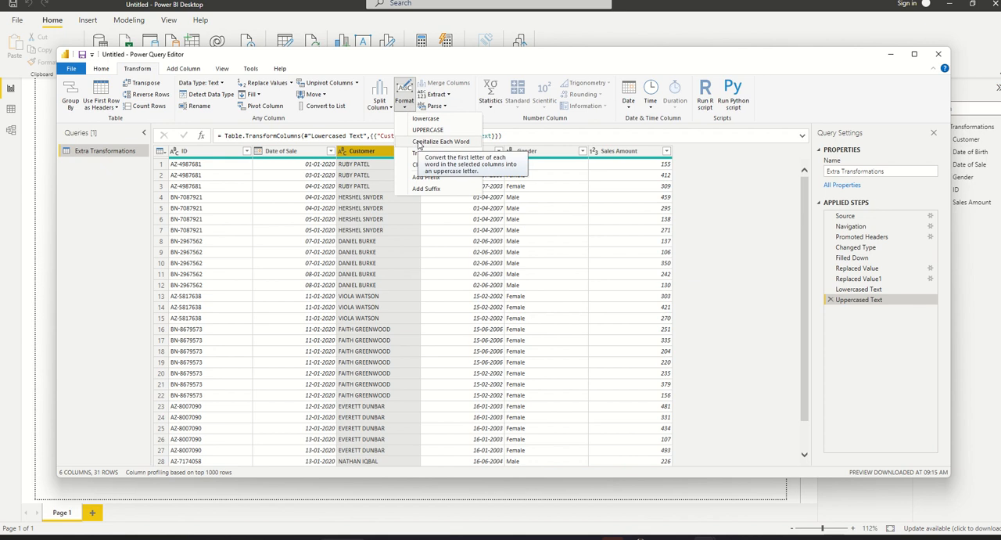
click(419, 141)
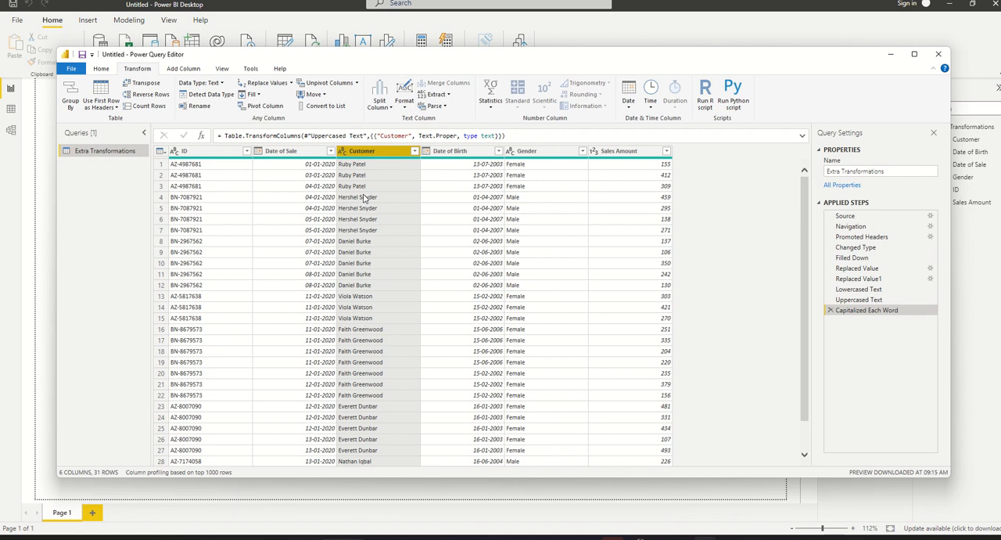
- Trim leading and trailing whitespace in the Customer column and clean out its non-printable characters
click(406, 108)
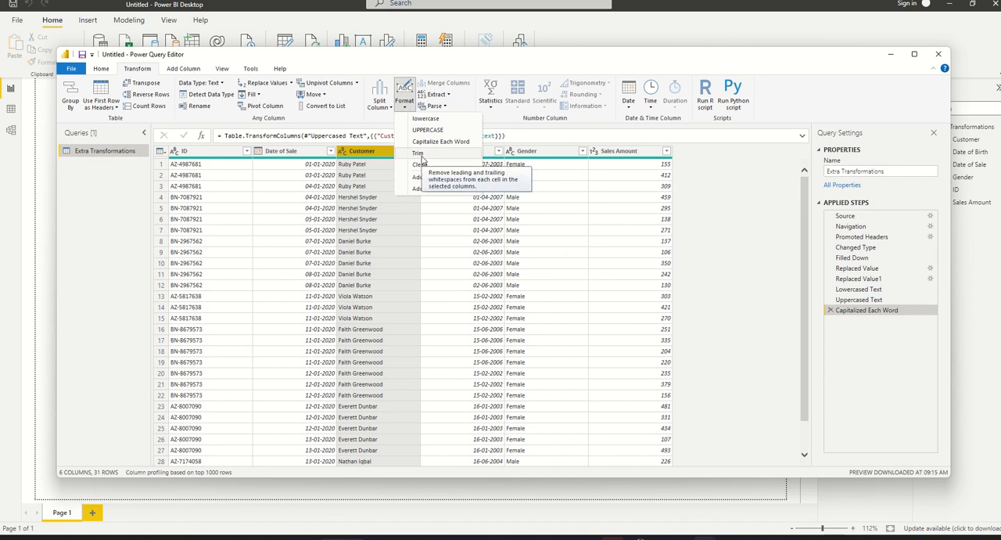
click(420, 154)
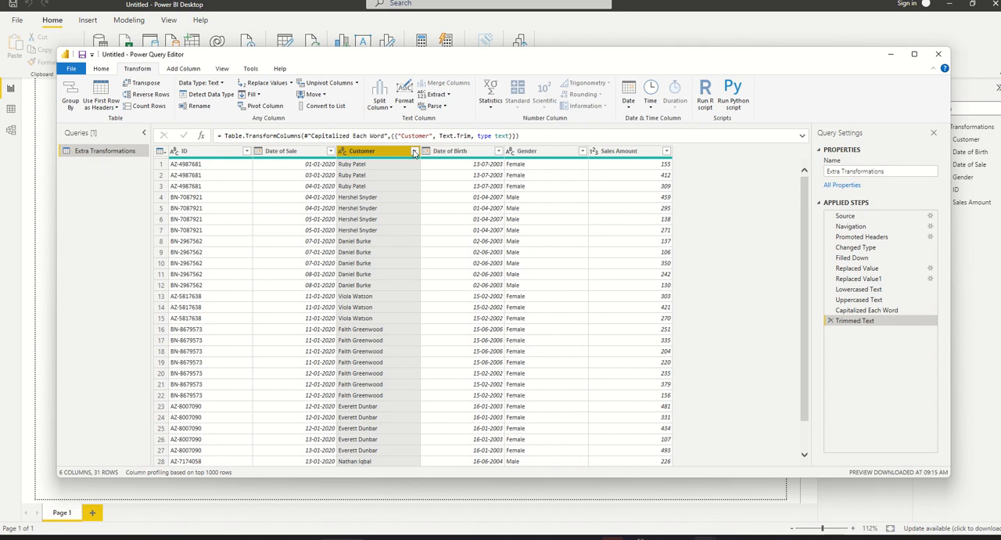
click(405, 105)
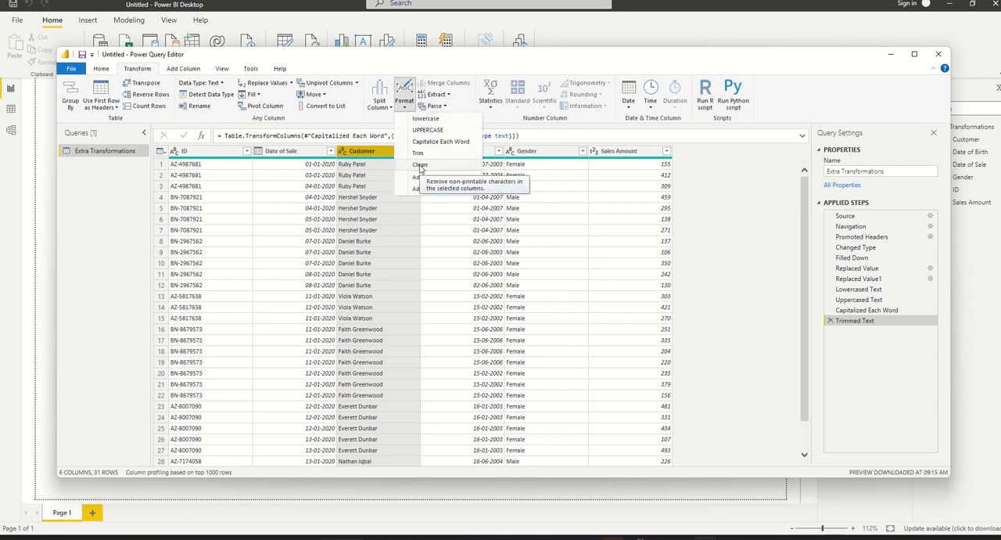
click(419, 164)
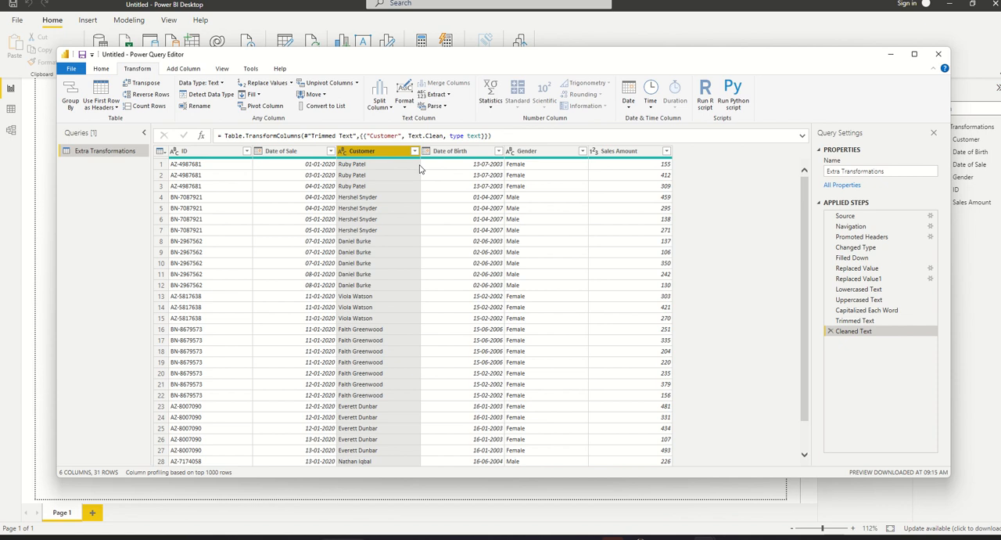
- Add the suffix (India) to every value in the Customer column
click(405, 106)
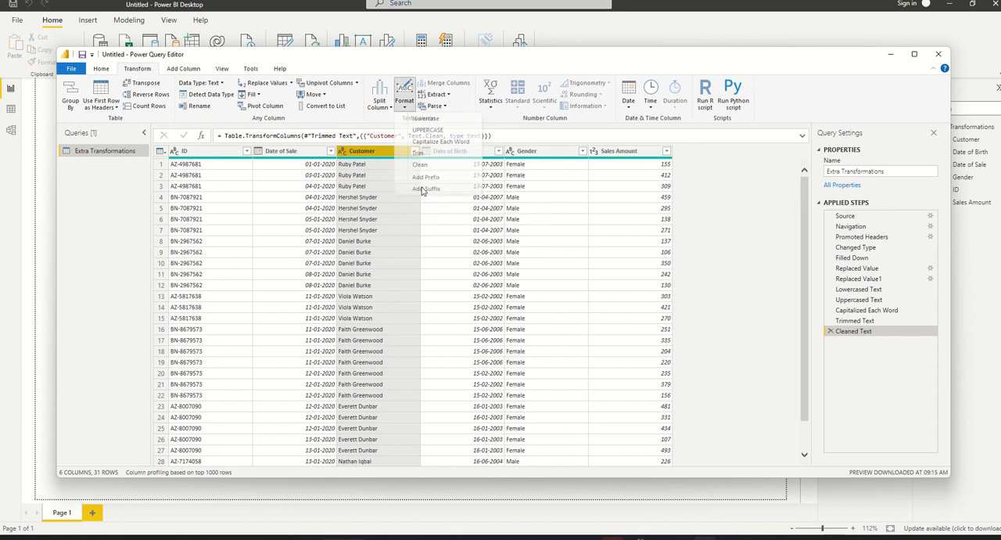
click(426, 188)
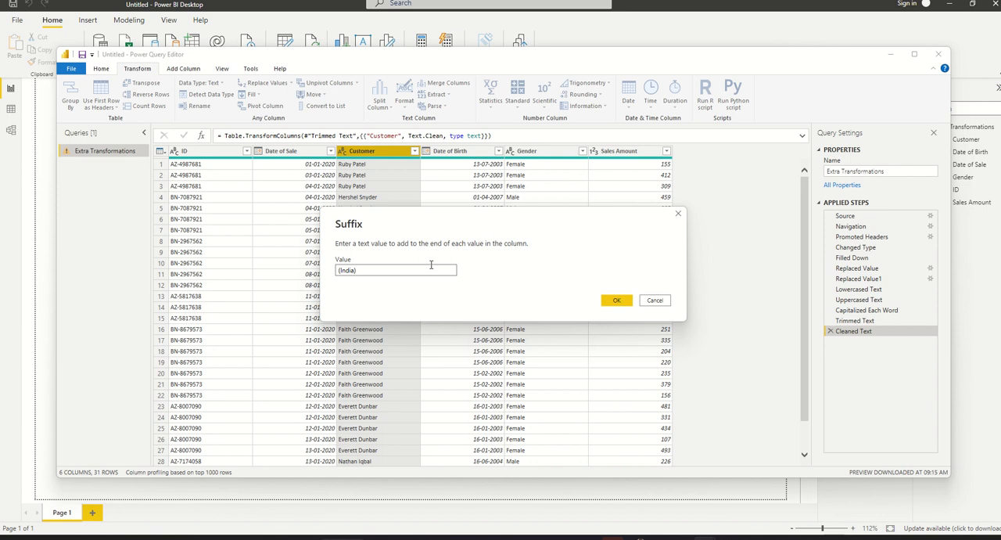
click(616, 300)
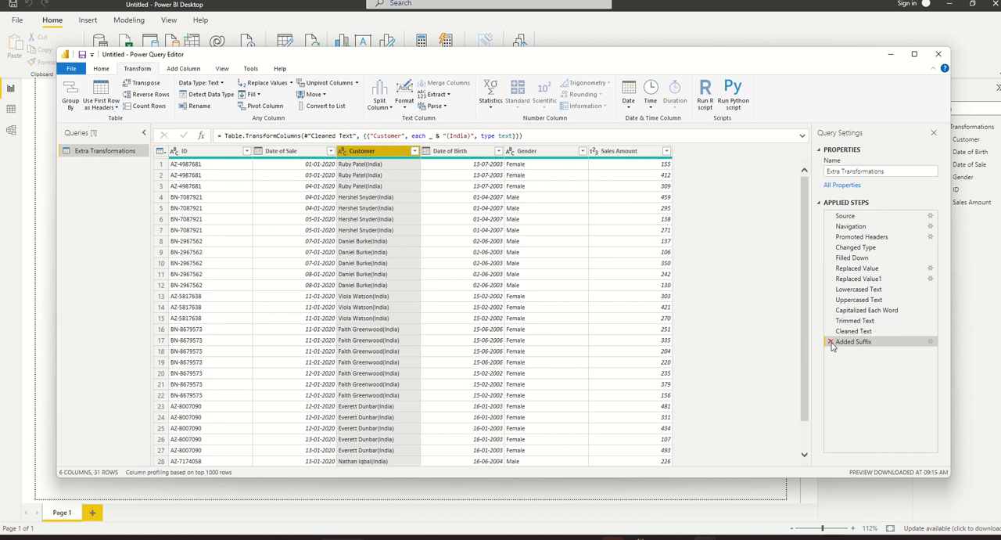
- Change the Customer column's suffix to (USA) and delete the Added Suffix step from the query
click(930, 344)
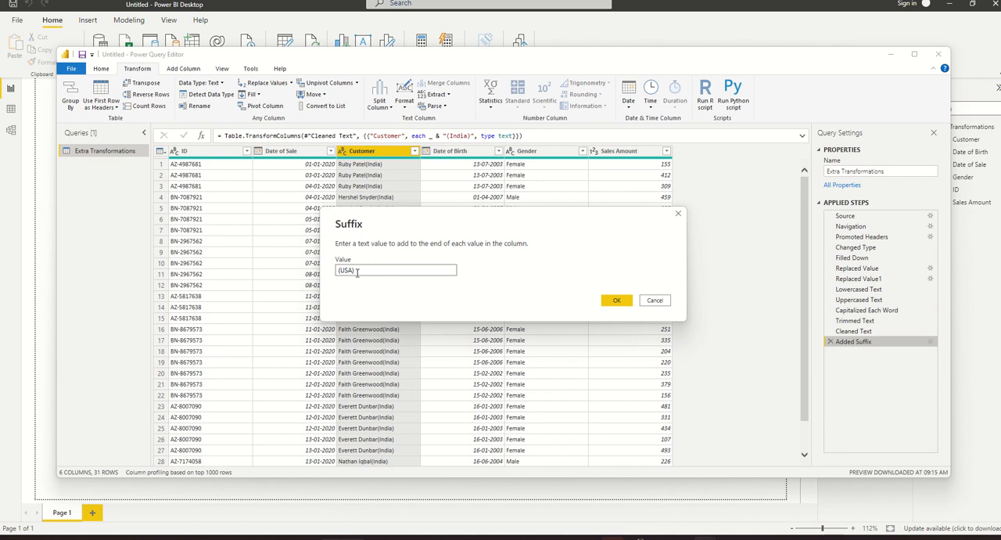
click(618, 300)
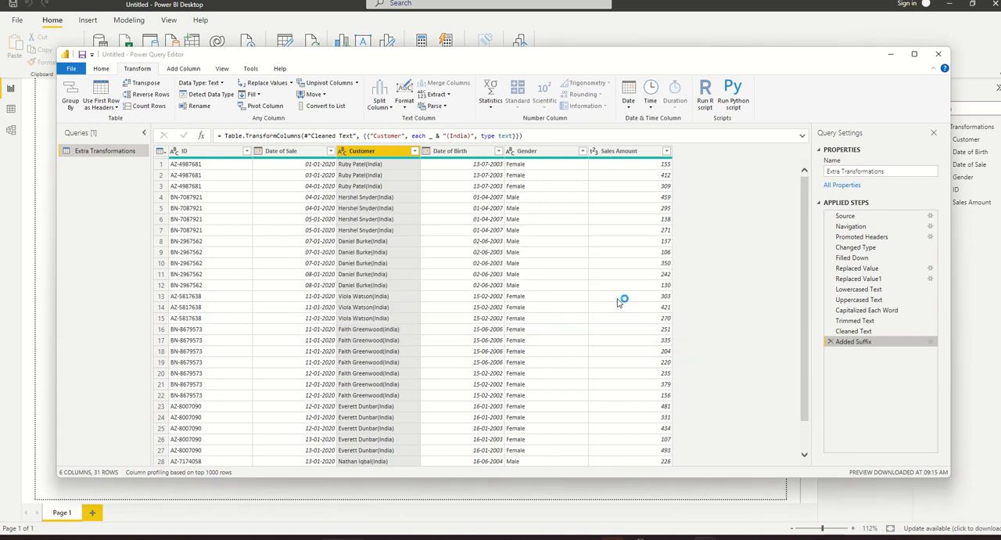
click(830, 342)
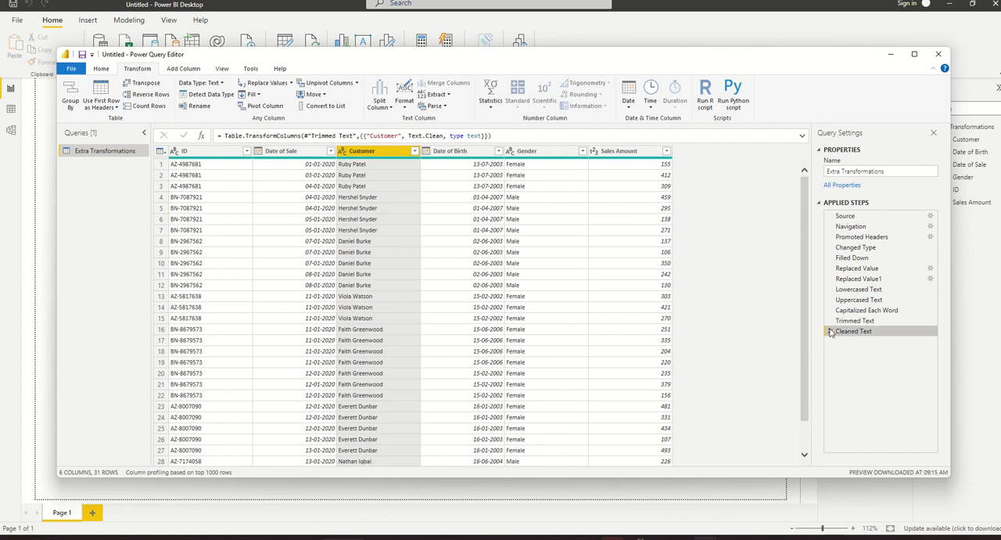
- Delete the Cleaned Text, Trimmed Text, Capitalized Each Word, Uppercased Text and Lowercased Text steps from the query
click(830, 331)
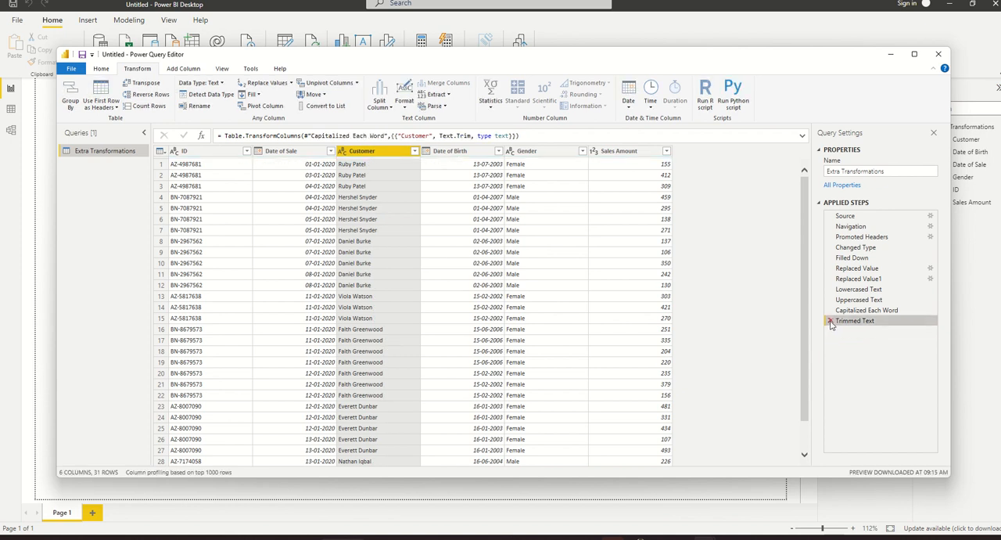
click(830, 320)
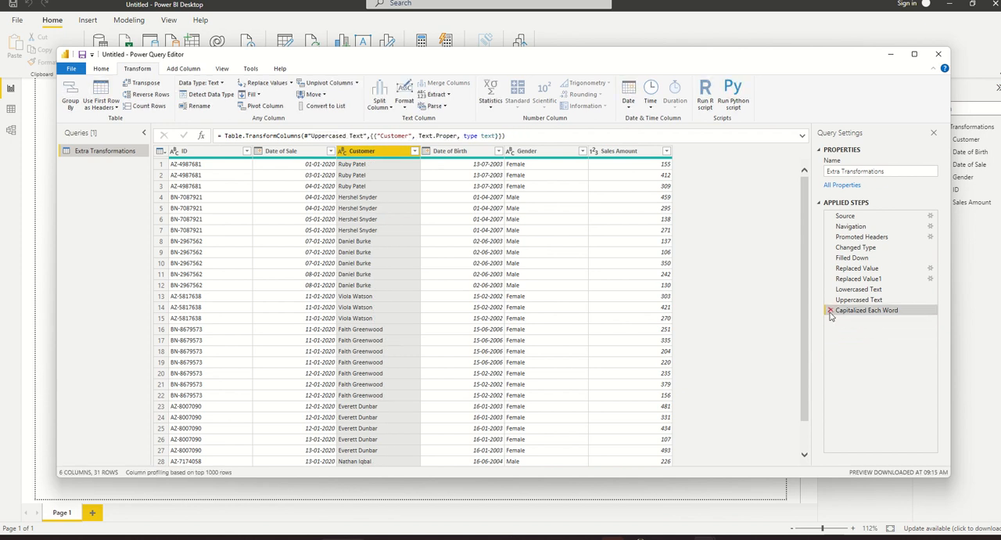
click(830, 310)
click(830, 300)
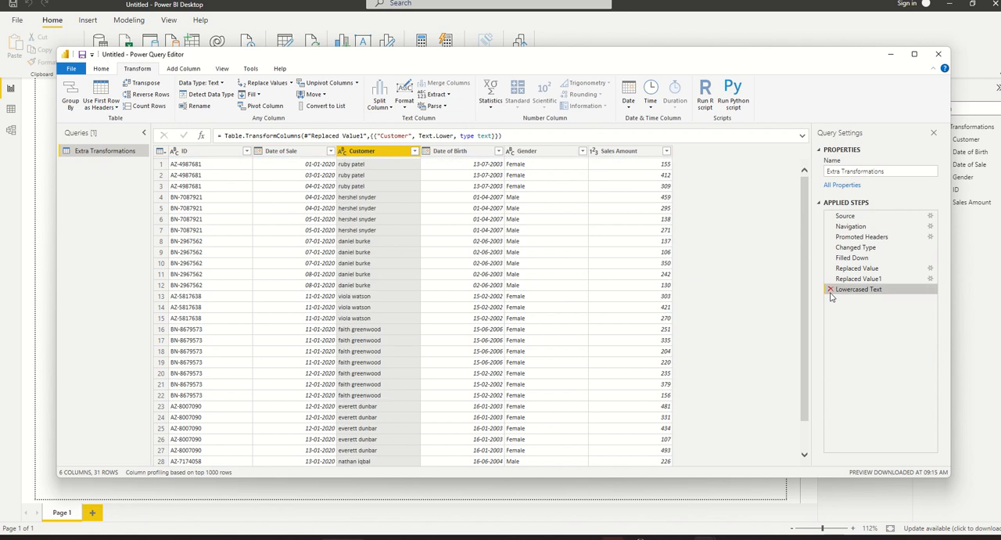
click(830, 289)
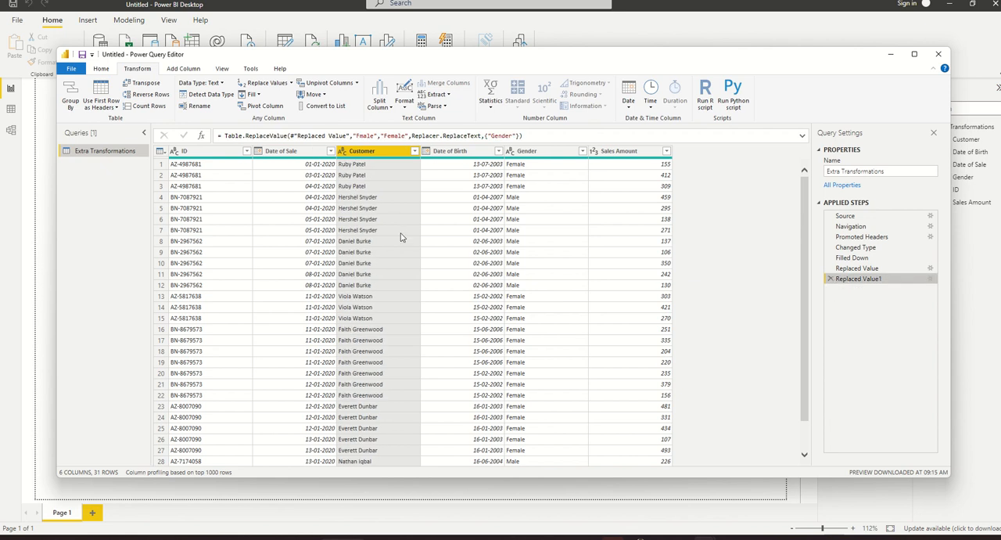
- Add a new column holding the Customer values in lowercase, and delete its Inserted Lowercased Text step from the query
click(183, 70)
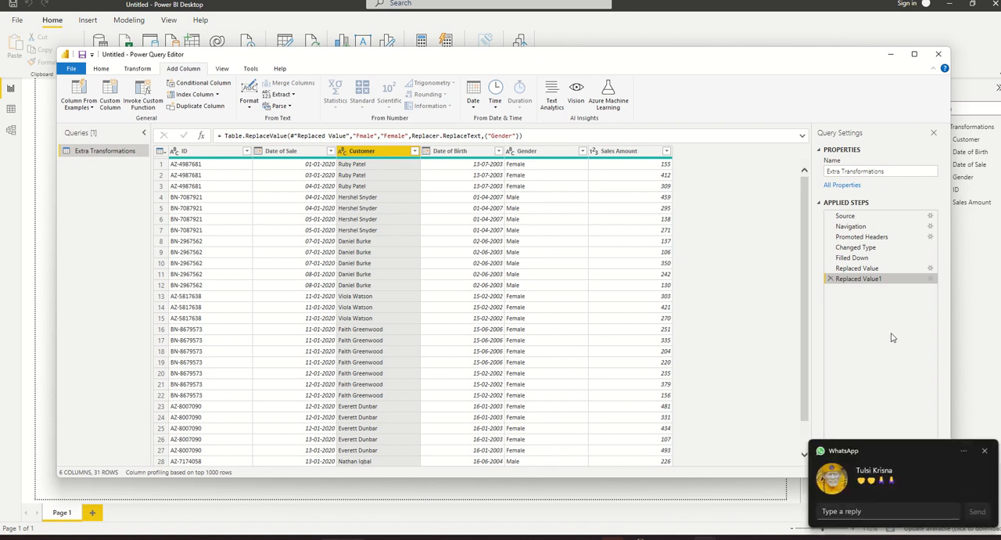
click(984, 451)
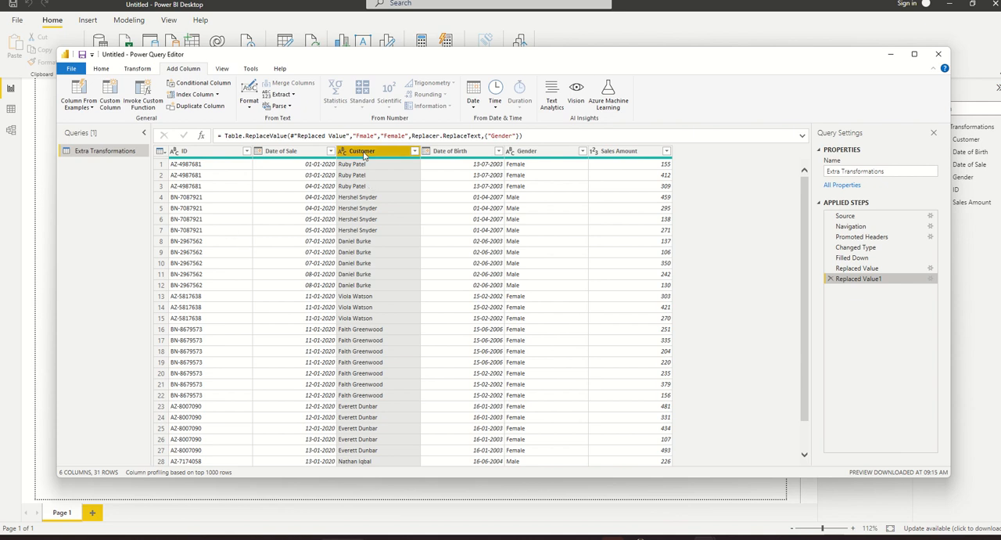
click(249, 110)
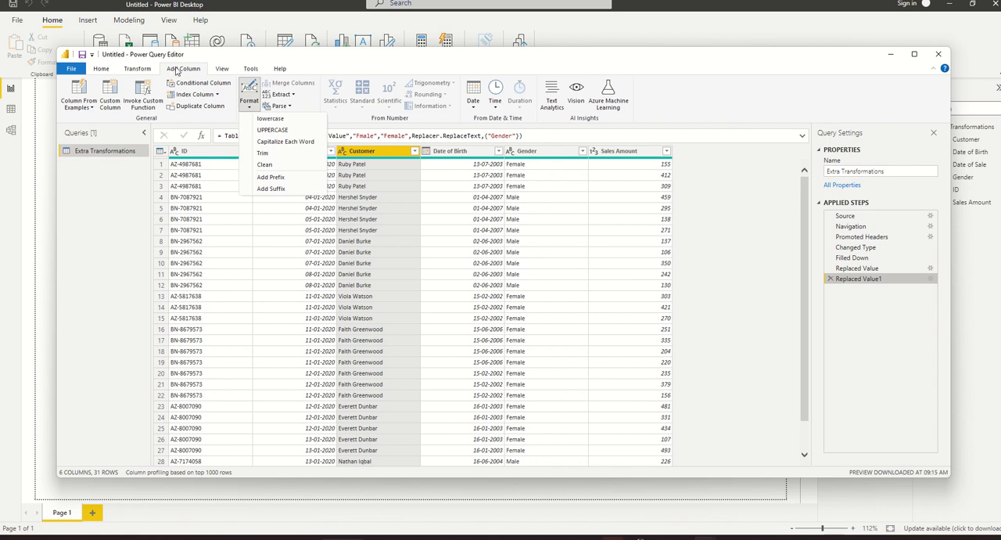
click(264, 120)
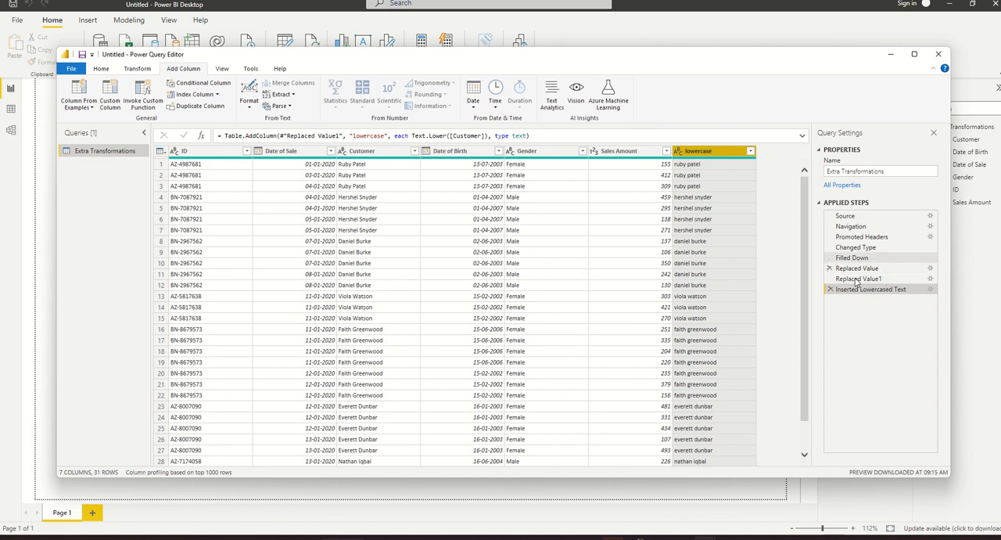
click(829, 289)
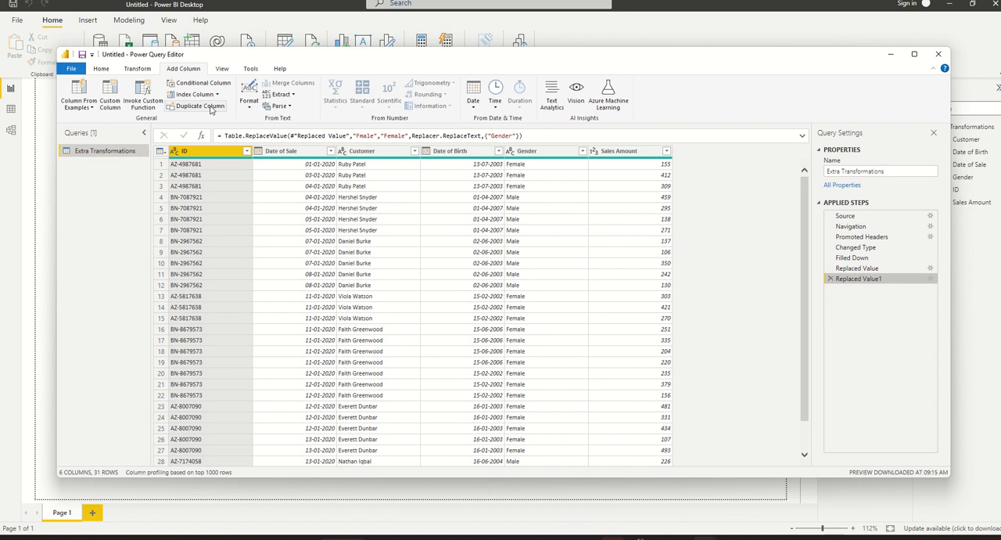
- Open the text Format options for adding a new column based on the ID column
click(250, 103)
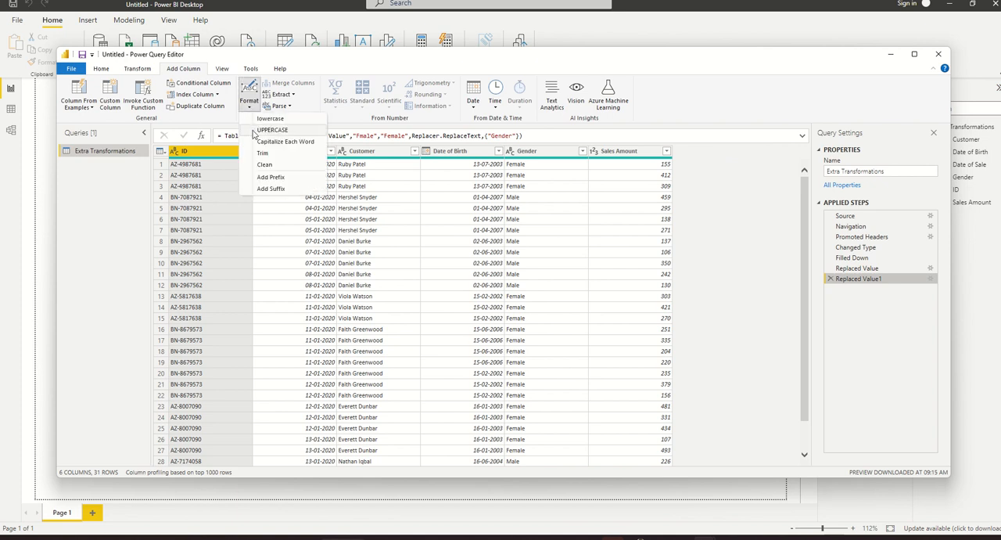